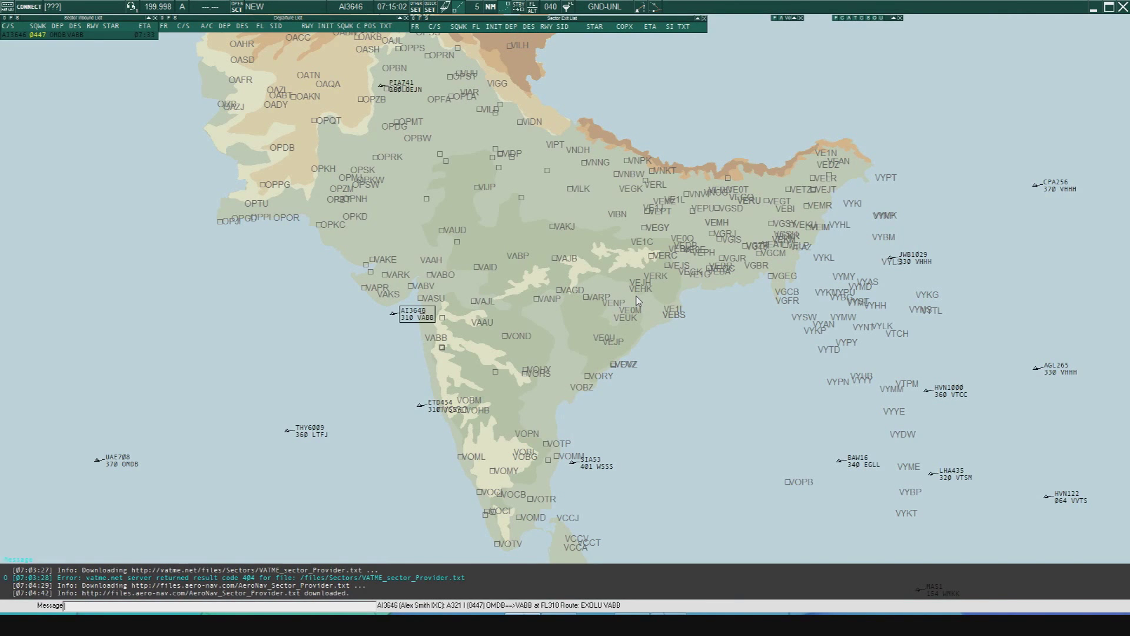
- Scroll the EuroScope radar map to show northern India and the Himalaya
scroll(638, 301, "down", 2)
scroll(611, 321, "up", 2)
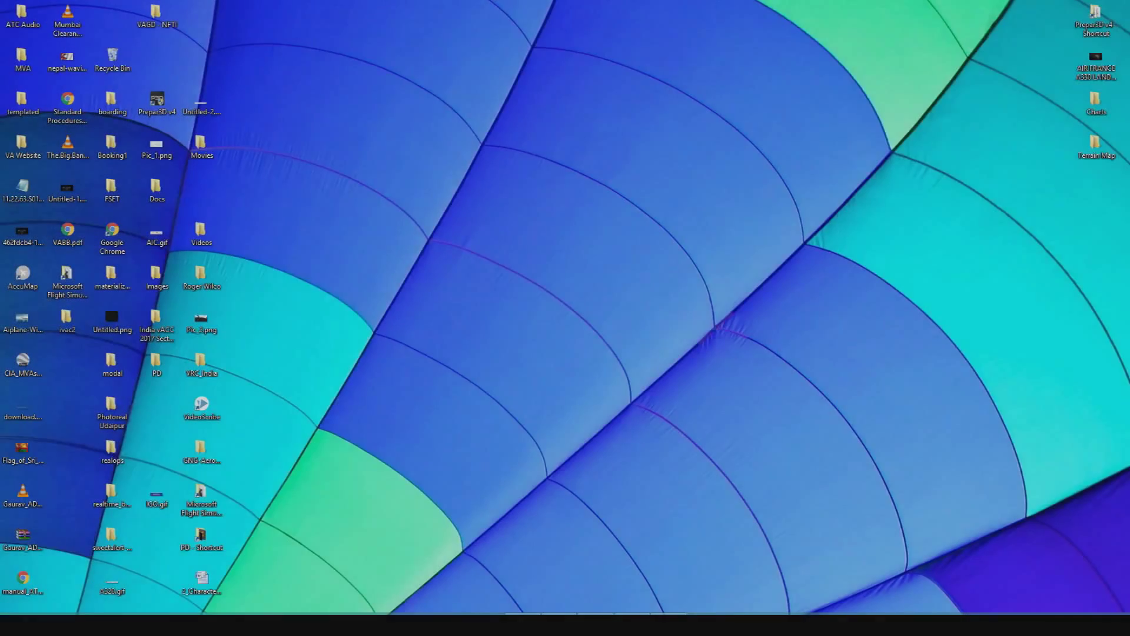
- Leave EuroScope for the Windows desktop and bring up a new Chrome tab
mouse_move(1129, 614)
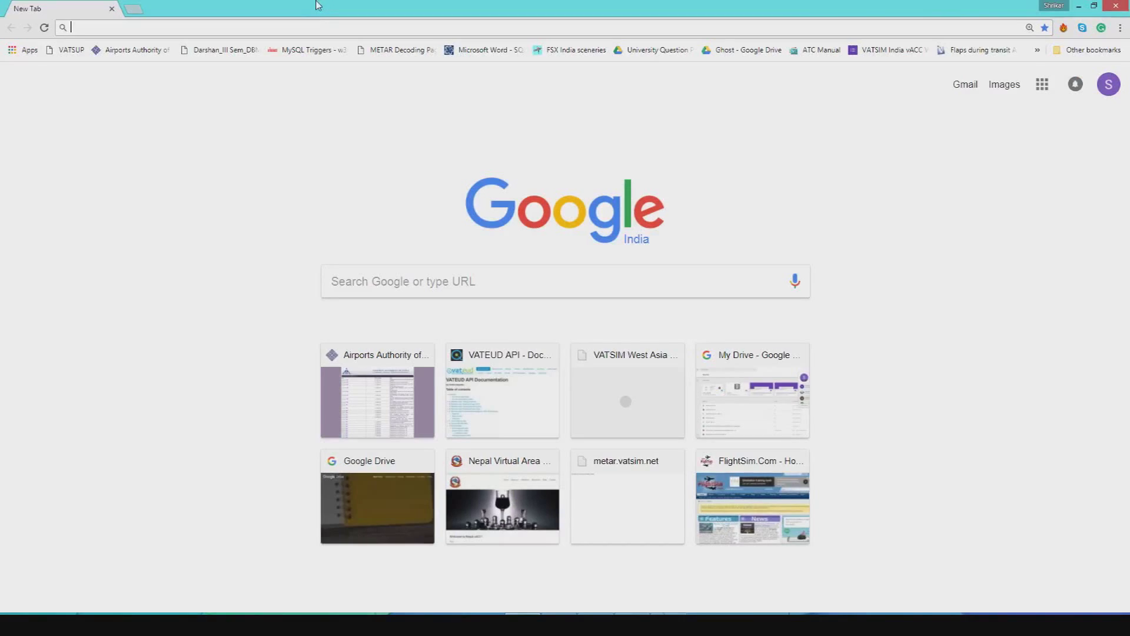
- Load skyvector.com, frame northern India and the Himalaya, and mark the chart area to capture
type("skyvector.com")
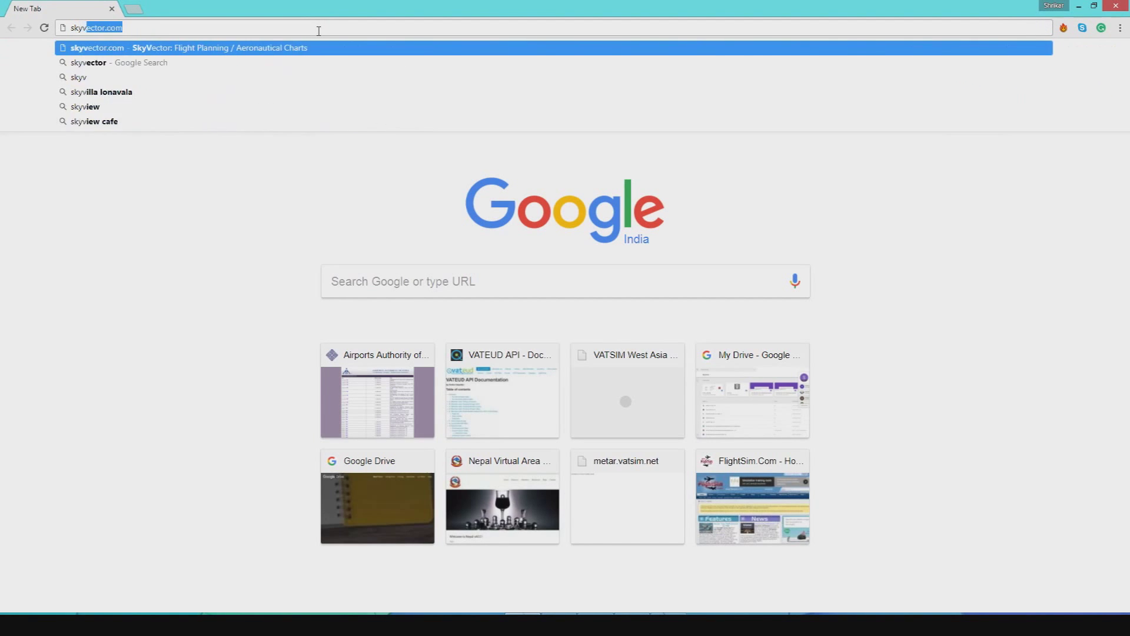
key("Return")
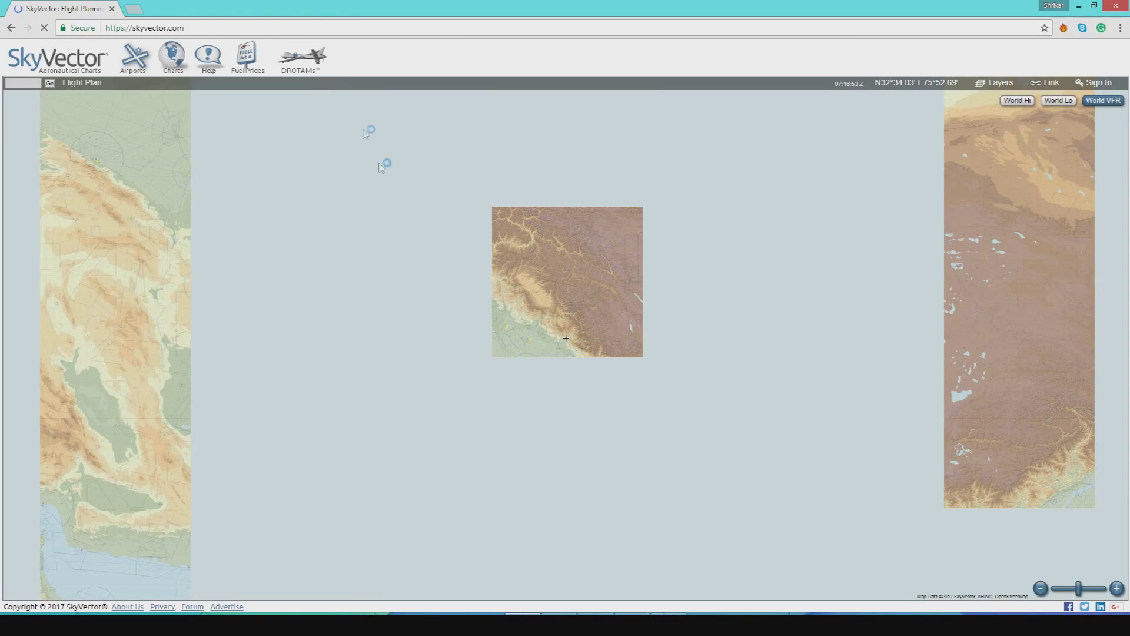
left_click_drag(348, 340, 416, 320)
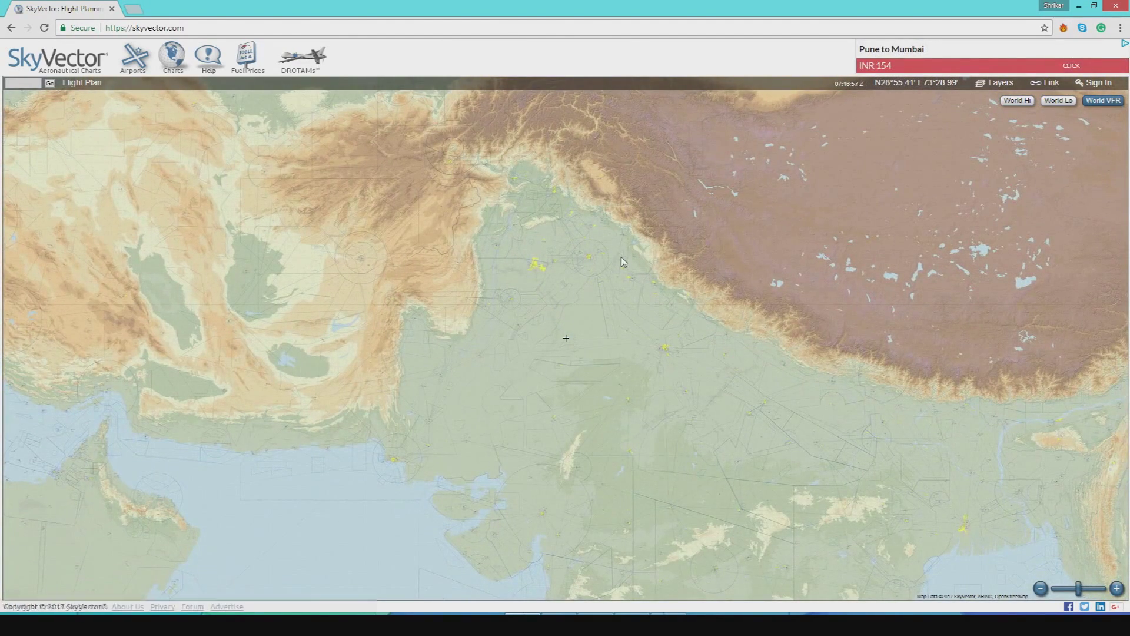
left_click_drag(626, 273, 612, 313)
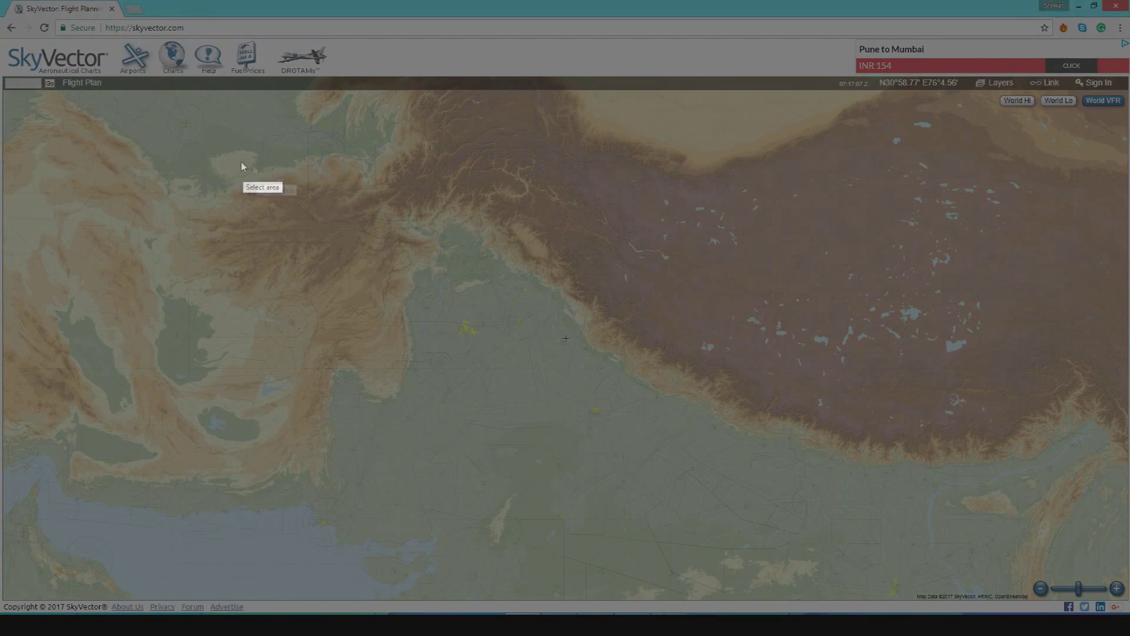
mouse_move(231, 113)
left_mouse_down()
mouse_move(789, 595)
mouse_move(915, 556)
mouse_move(919, 567)
left_mouse_up()
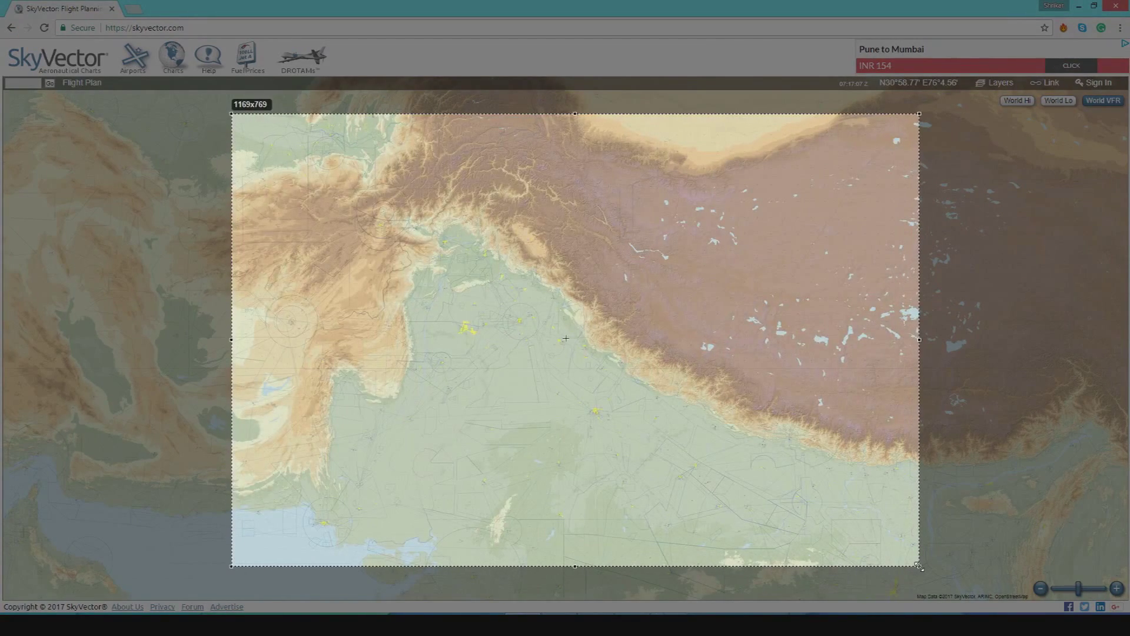
- Adjust the Lightshot selection and save the 1169x769 chart capture as Screenshot_234.png
left_click_drag(738, 457, 729, 460)
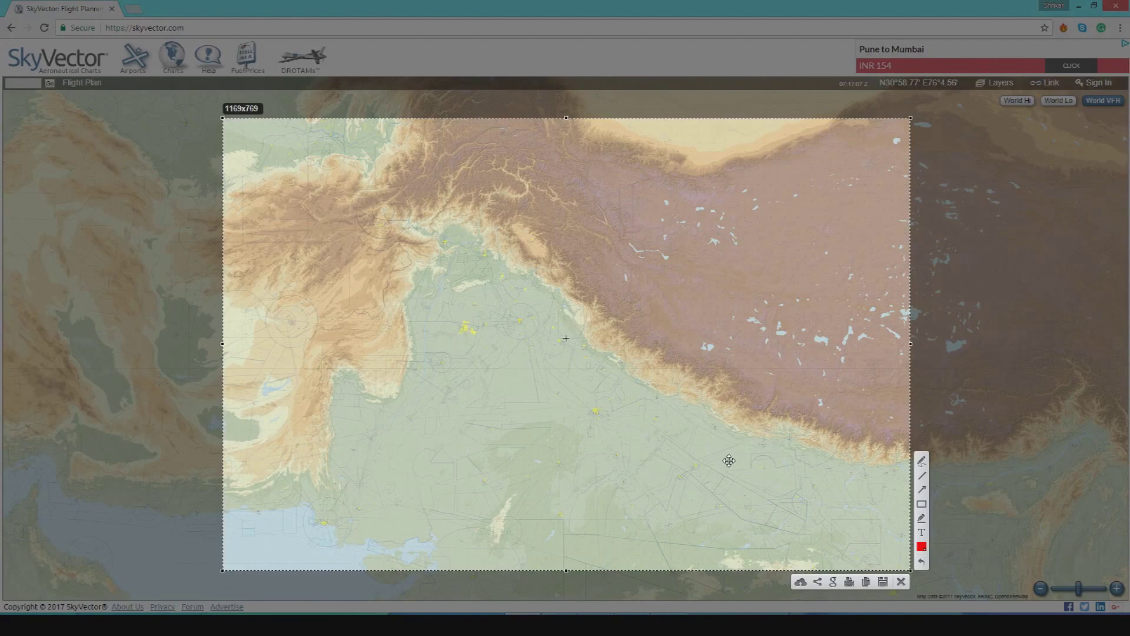
key("ctrl+s")
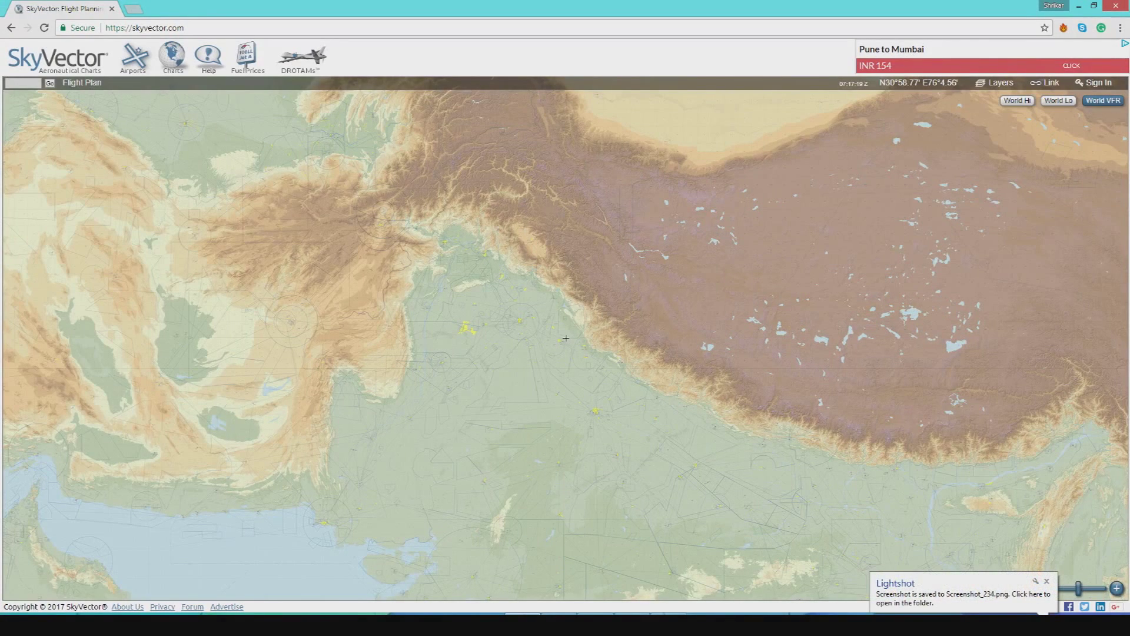
left_click(1052, 583)
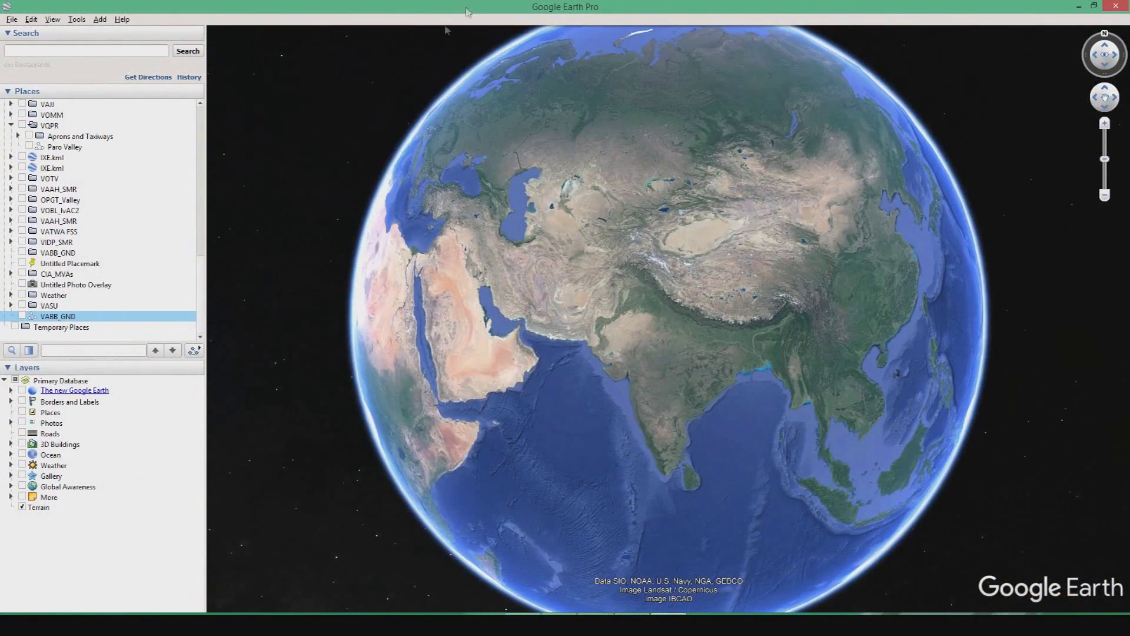
- Create a folder named 'Delhi Terrain' under My Places
left_click_drag(201, 277, 202, 100)
right_click(49, 106)
mouse_move(74, 114)
left_click(159, 121)
type("D")
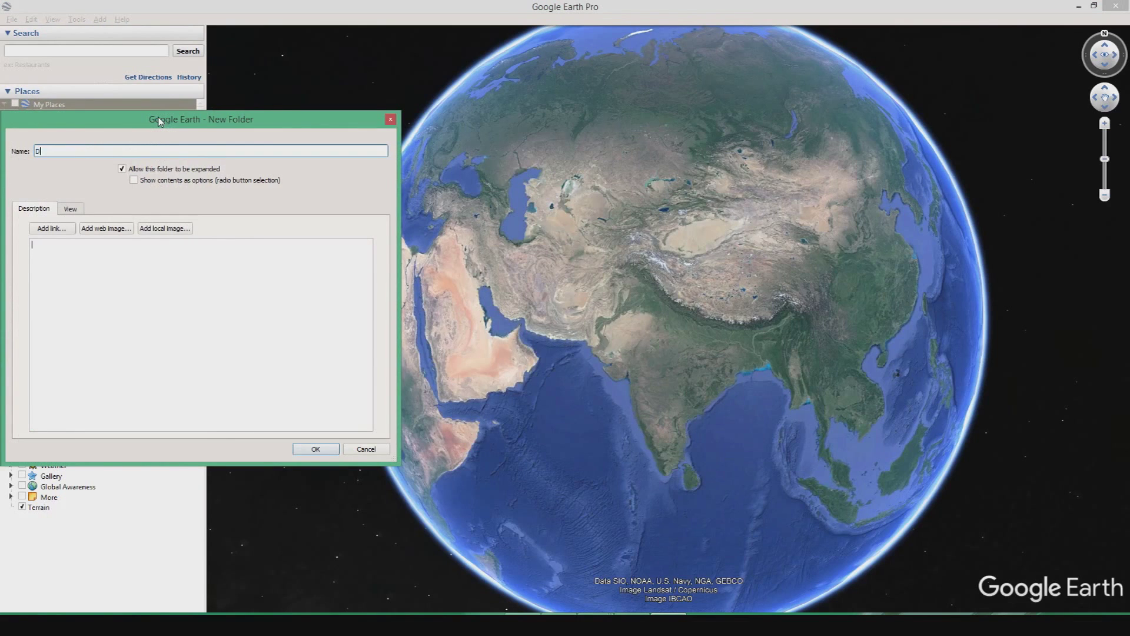
type("elhi Terrain")
key("Return")
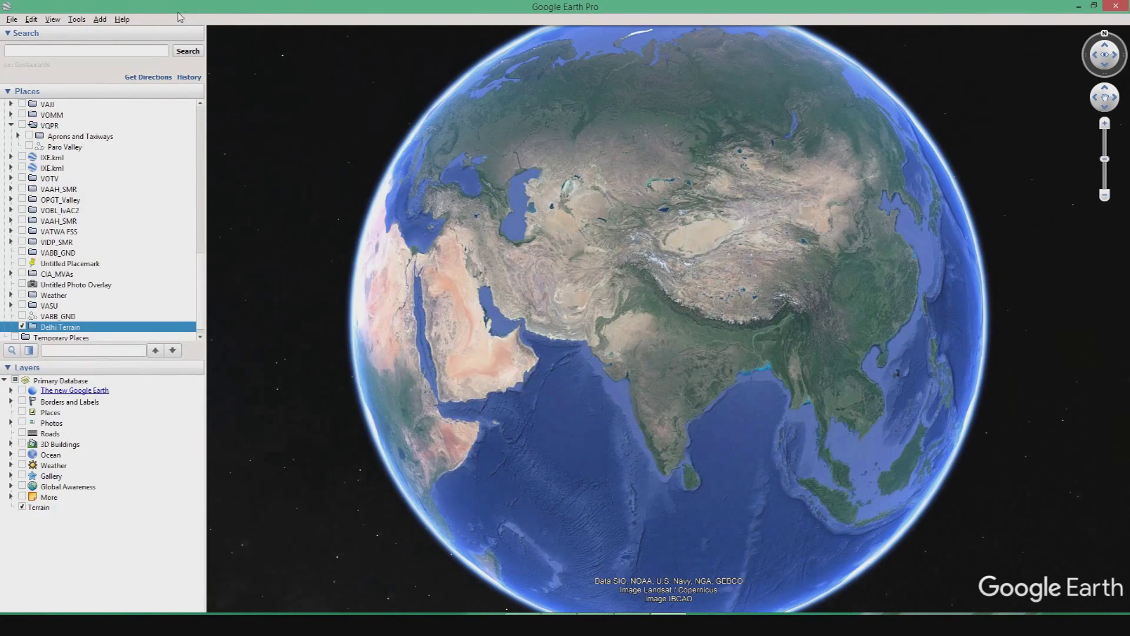
left_click(104, 20)
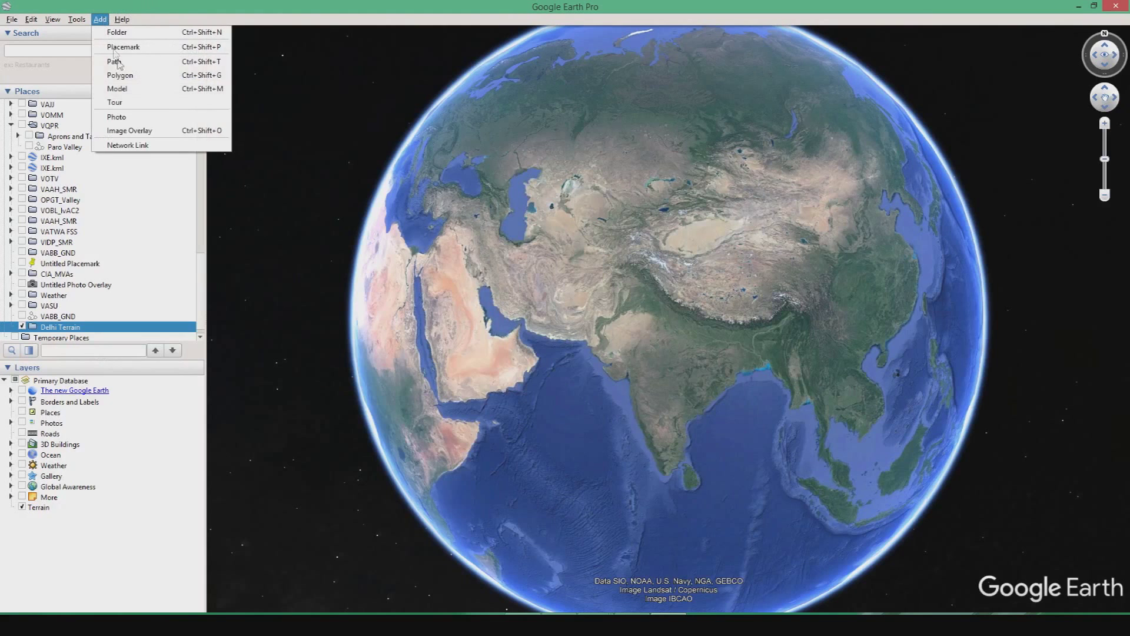
- Add a new image overlay using Desktop\Images\Screenshot_234.png
left_click(139, 133)
left_click(373, 172)
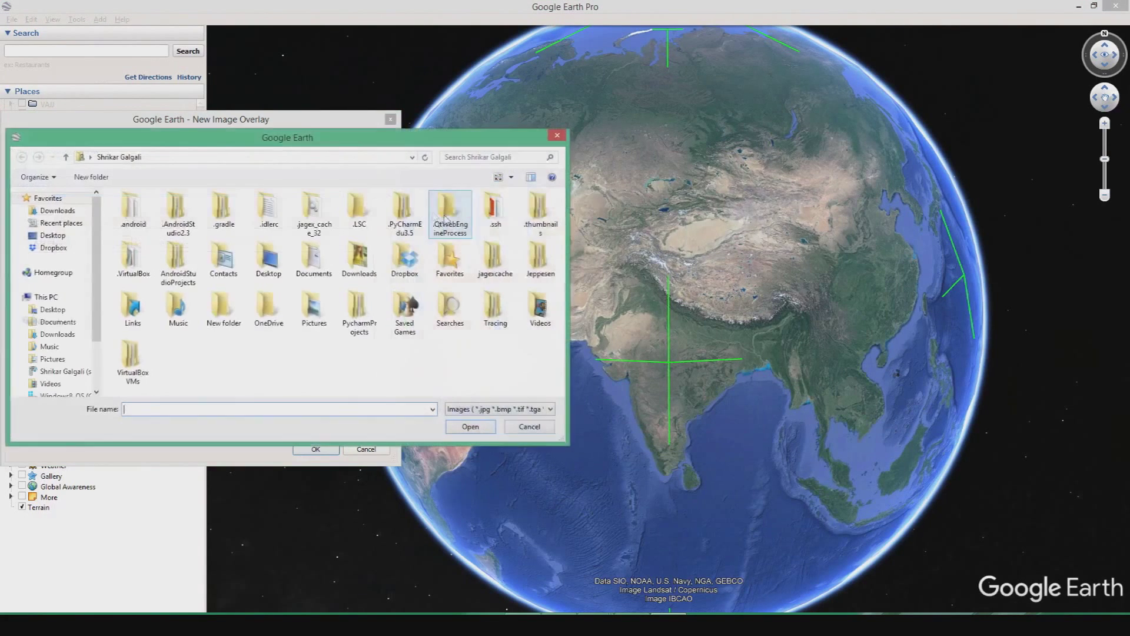
left_click(52, 235)
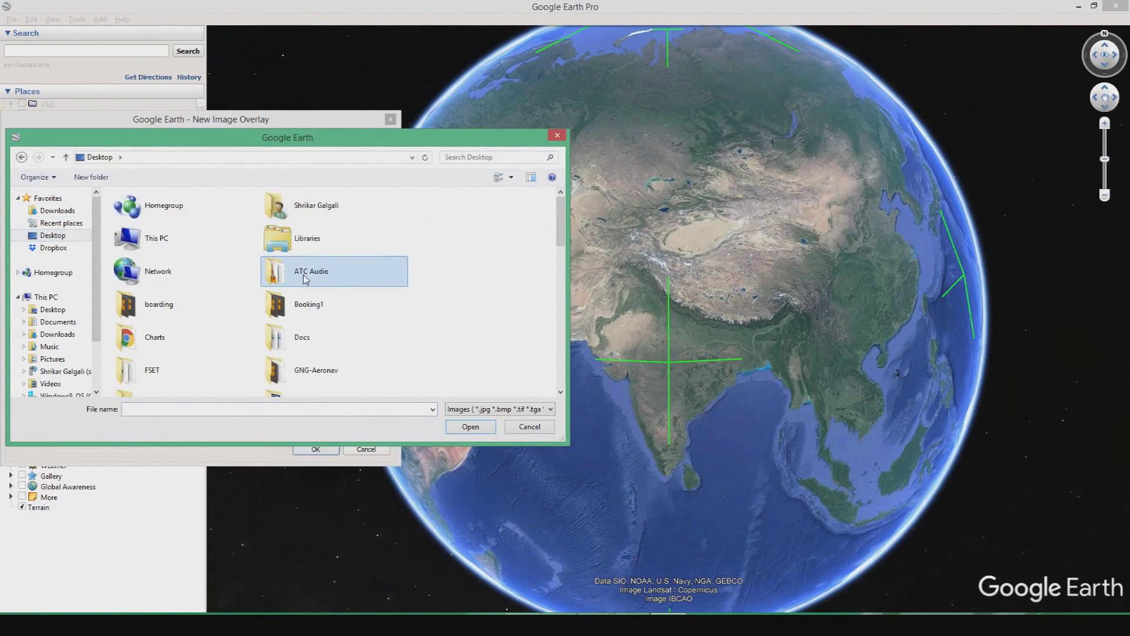
scroll(301, 277, "down", 3)
double_click(202, 200)
left_click_drag(562, 203, 565, 353)
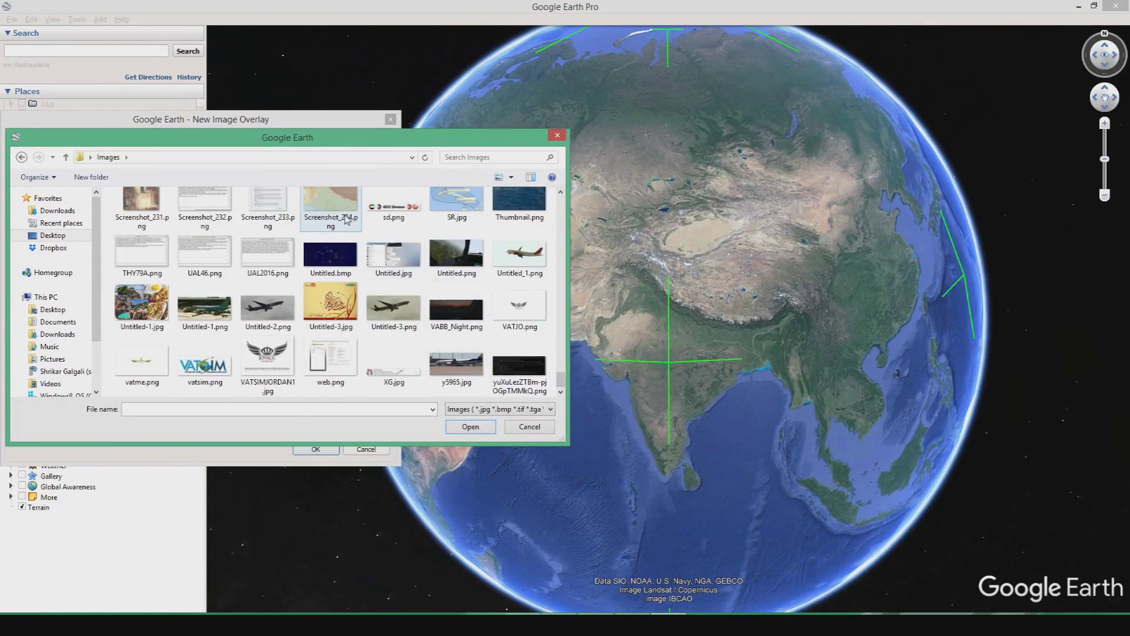
double_click(347, 220)
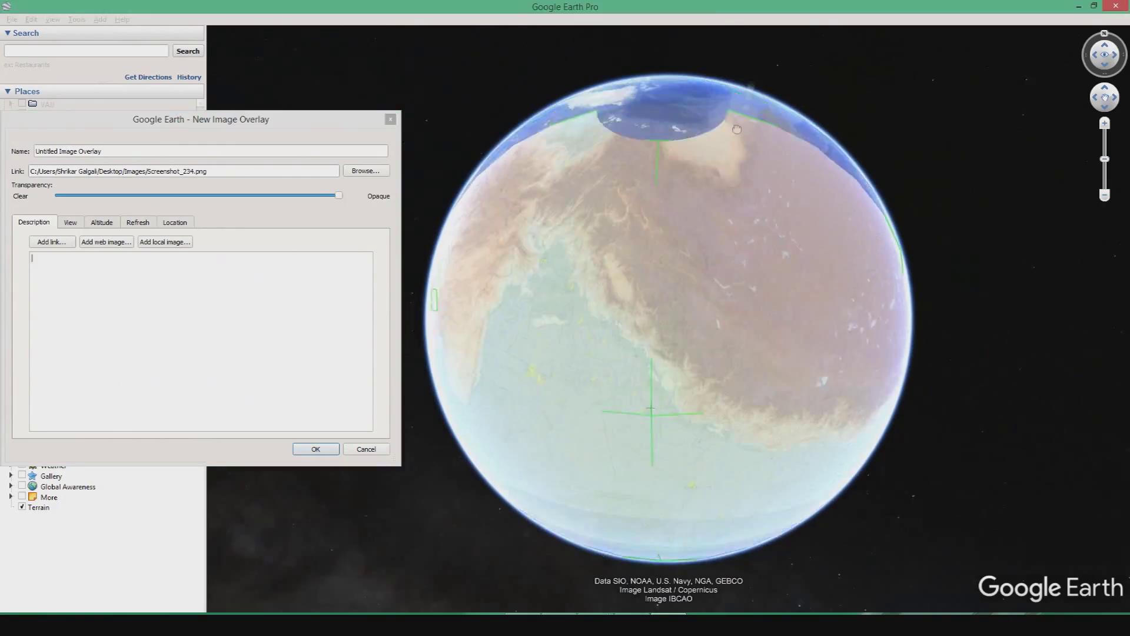
- Tune the overlay's transparency so the chart shows over the map, then save it
left_click_drag(530, 365, 611, 431)
left_click_drag(168, 195, 238, 195)
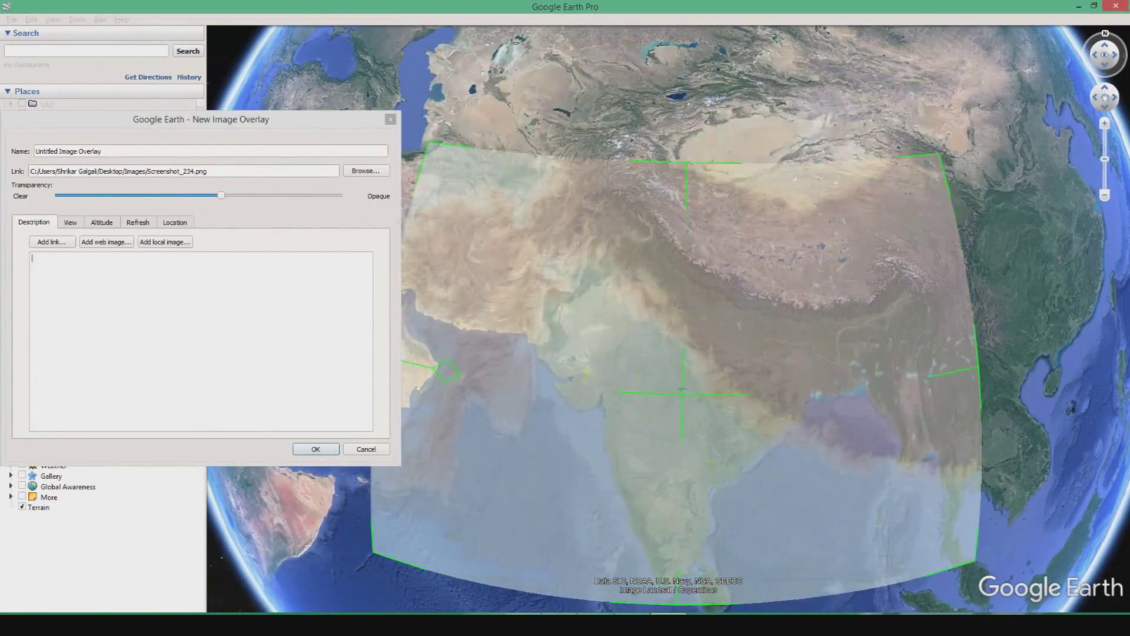
scroll(745, 329, "down", 5)
scroll(744, 328, "up", 5)
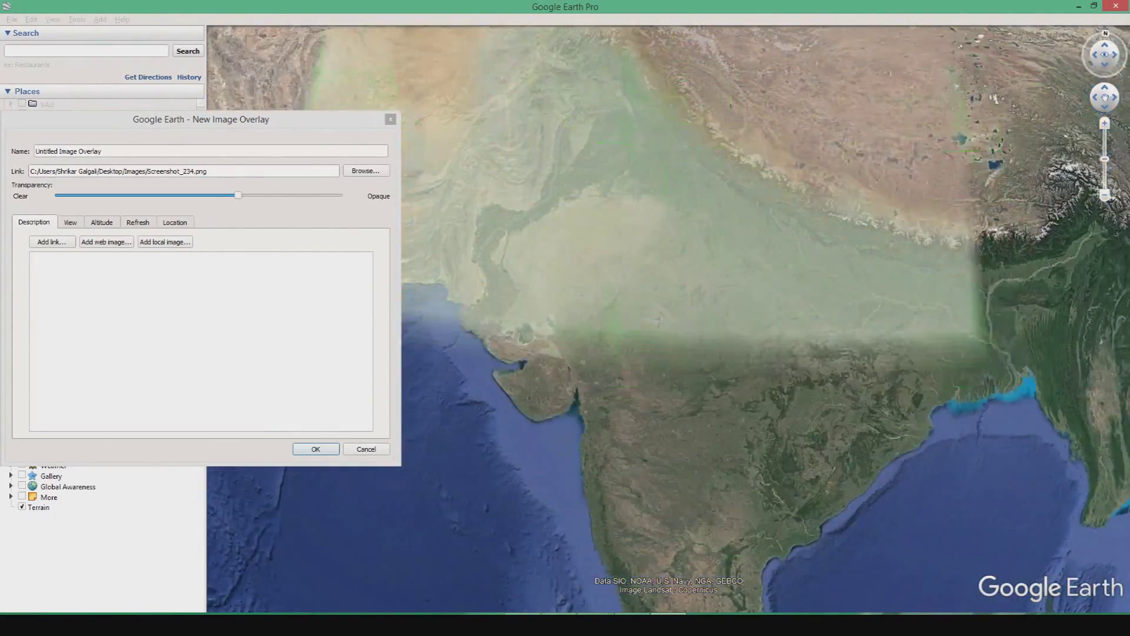
left_click_drag(237, 195, 250, 195)
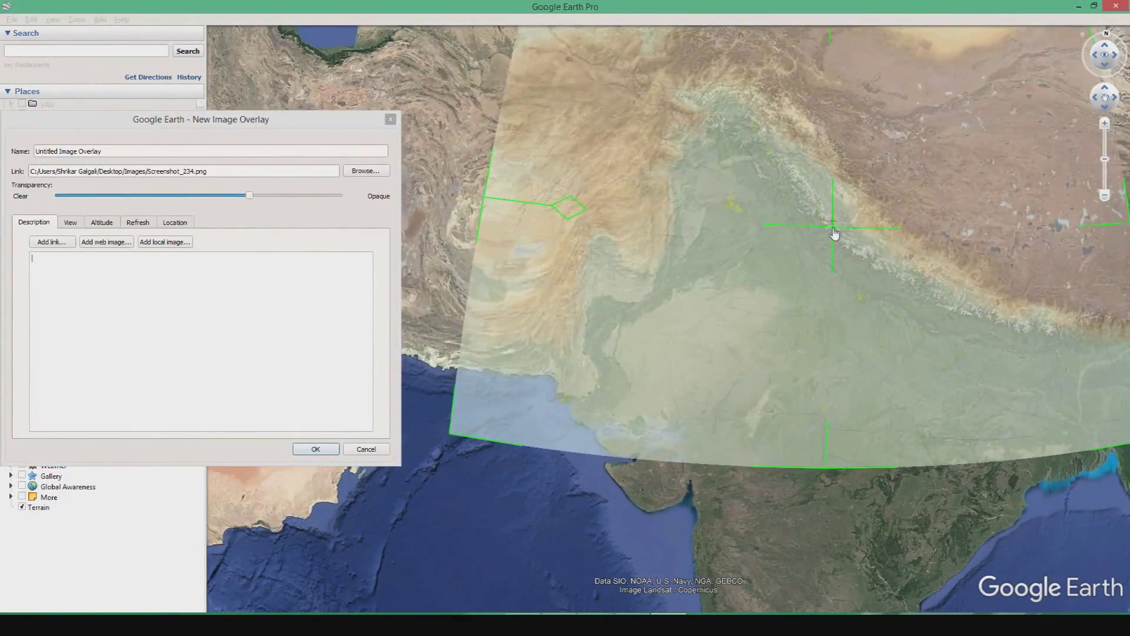
scroll(668, 318, "down", 3)
key("Return")
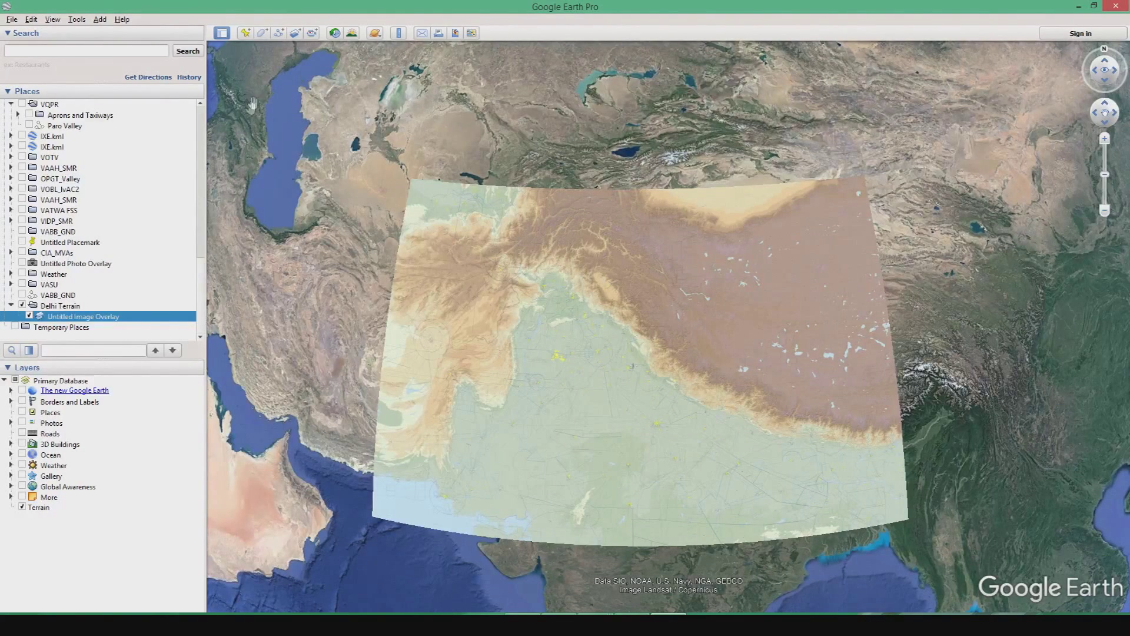
- Start a new polygon and set its area colour to pale green #cddcc3 sampled from the overlay
left_click(263, 38)
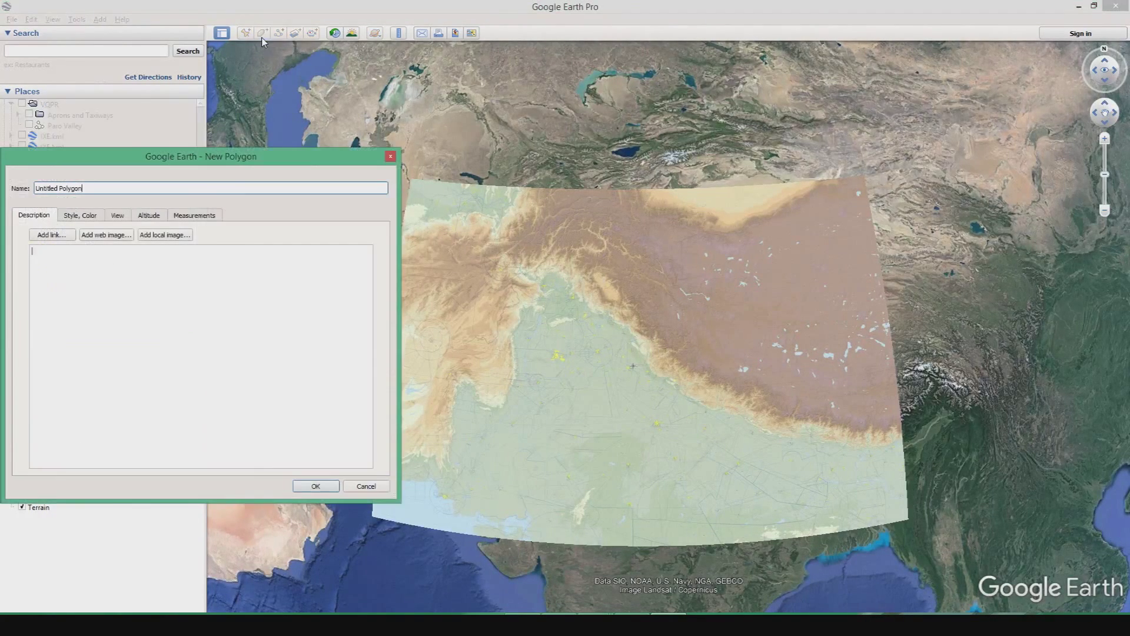
left_click(70, 219)
left_click(68, 299)
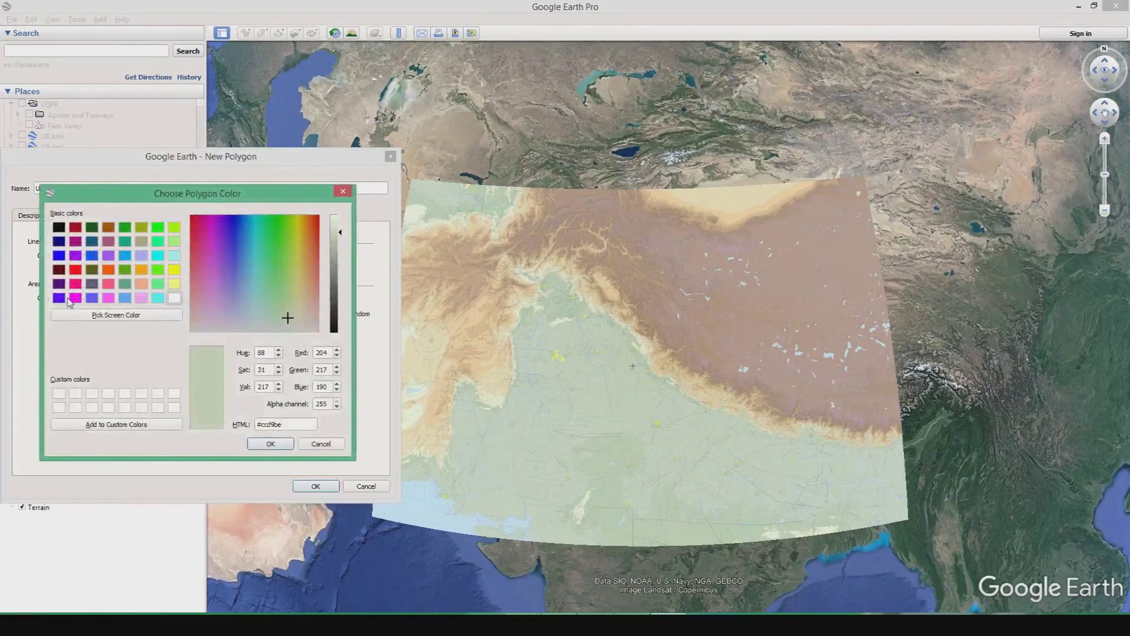
left_click(76, 315)
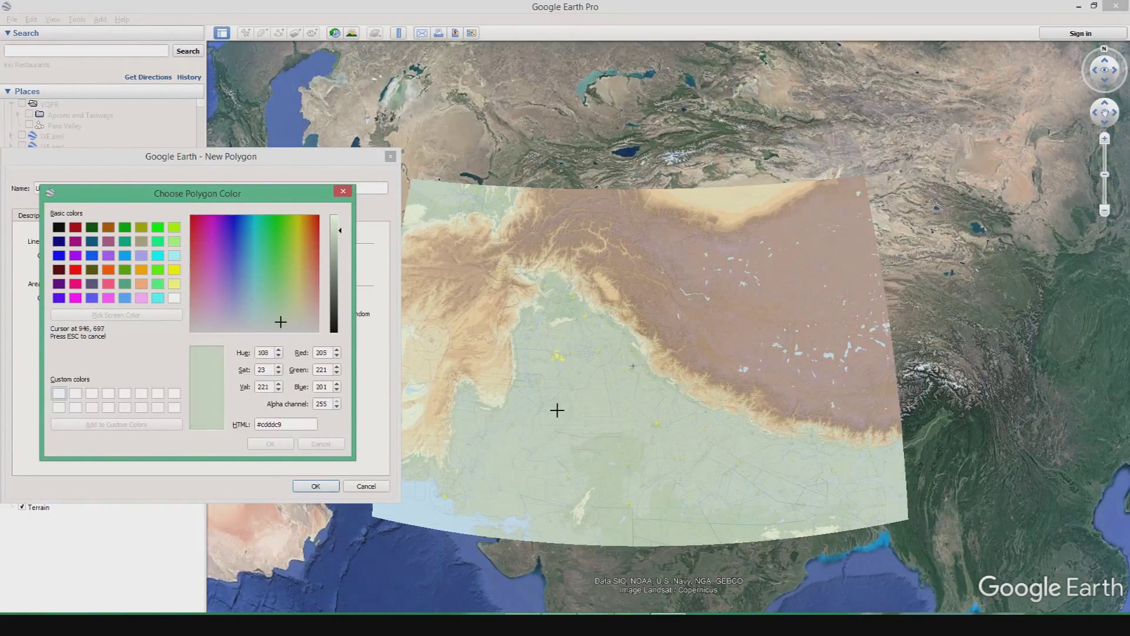
left_click(588, 409)
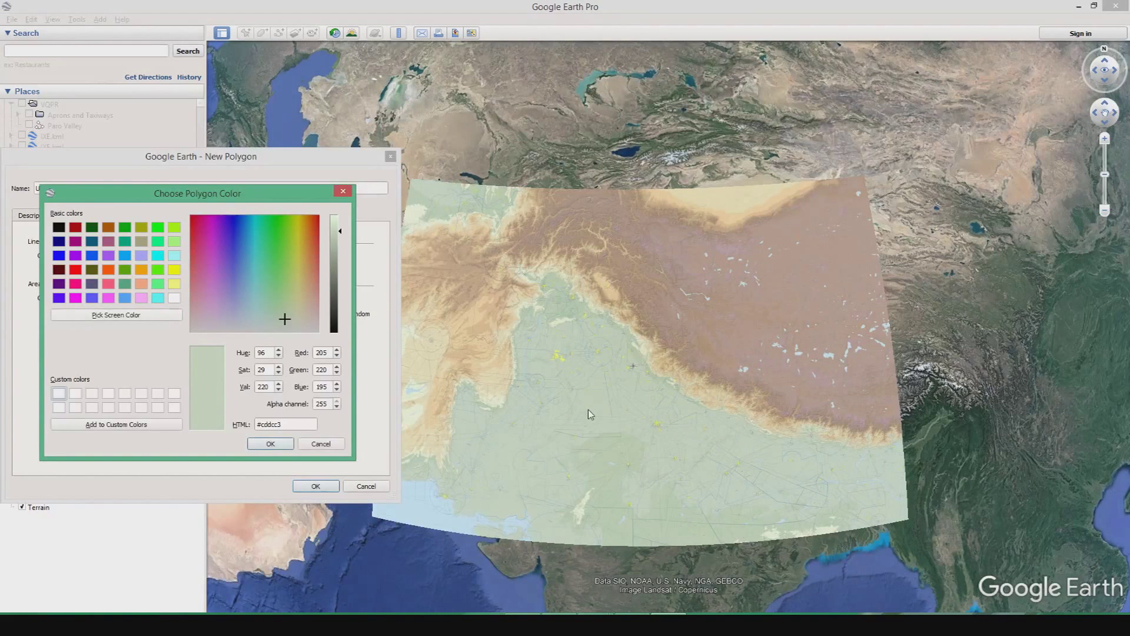
left_click(272, 444)
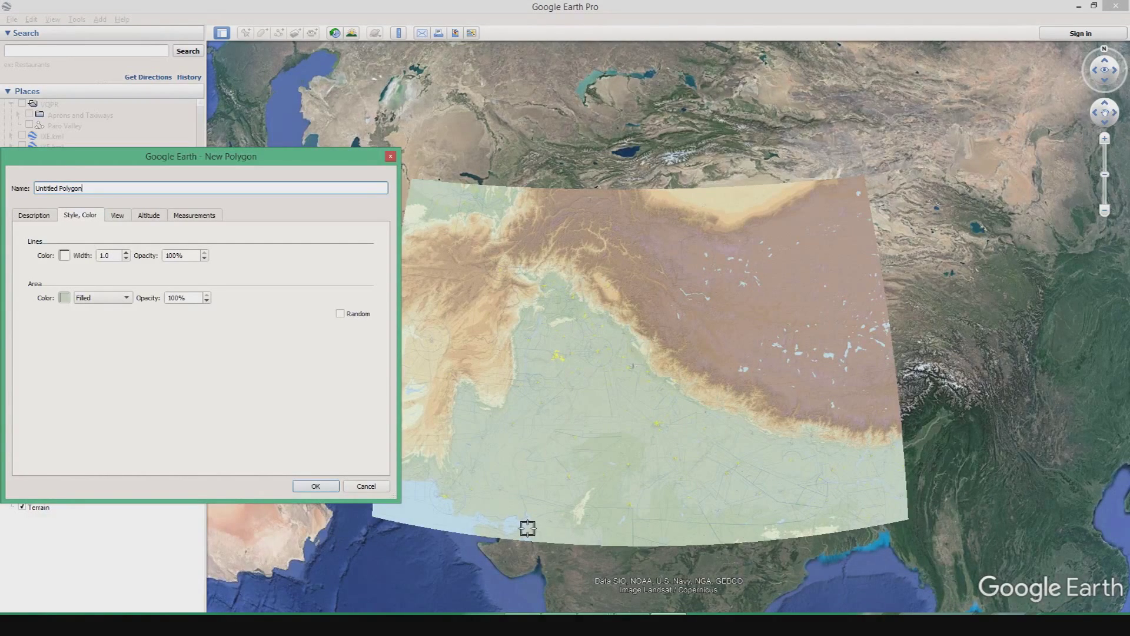
- Zoom onto the overlay and trace the polygon outline along the coastline
scroll(459, 533, "up", 3)
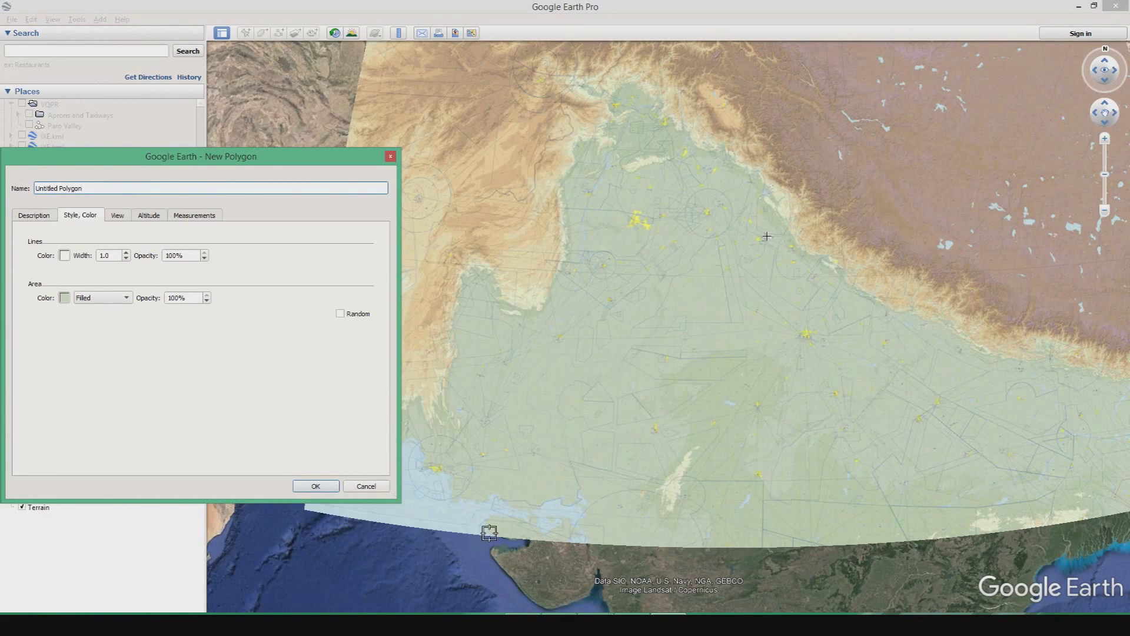
scroll(490, 532, "down", 3)
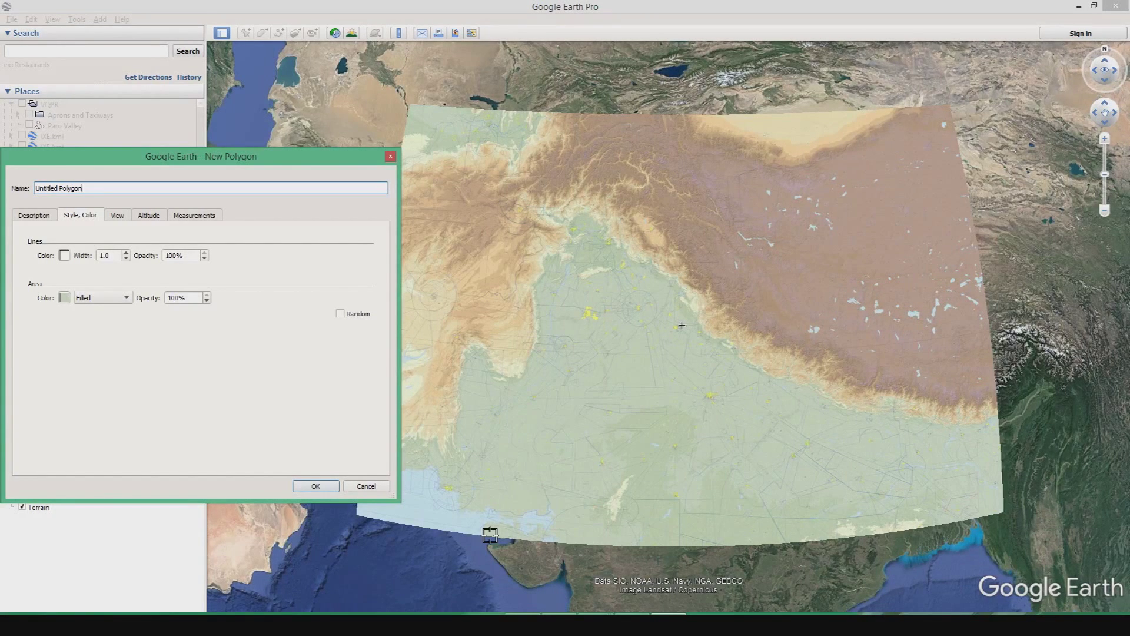
mouse_move(480, 526)
left_mouse_down()
mouse_move(526, 525)
mouse_move(555, 507)
mouse_move(465, 511)
mouse_move(451, 487)
mouse_move(381, 469)
mouse_move(358, 445)
mouse_move(397, 123)
mouse_move(493, 146)
mouse_move(561, 253)
mouse_move(580, 539)
left_mouse_up()
- Close and save the coastline polygon, then show the chart overlay again
left_click(146, 511)
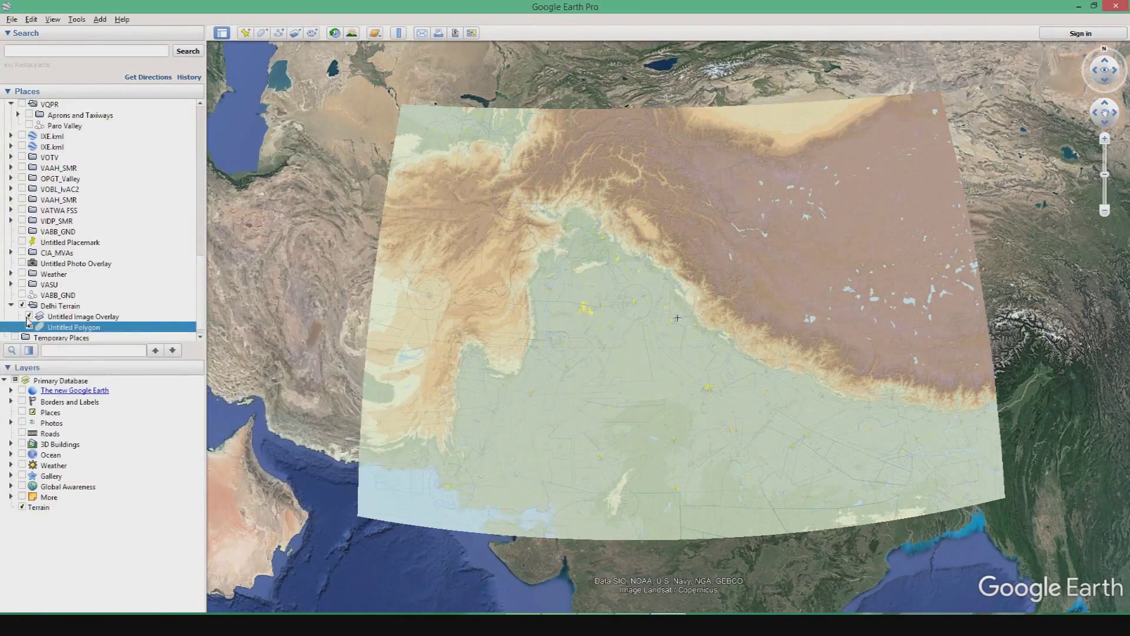
left_click(29, 317)
left_click(29, 316)
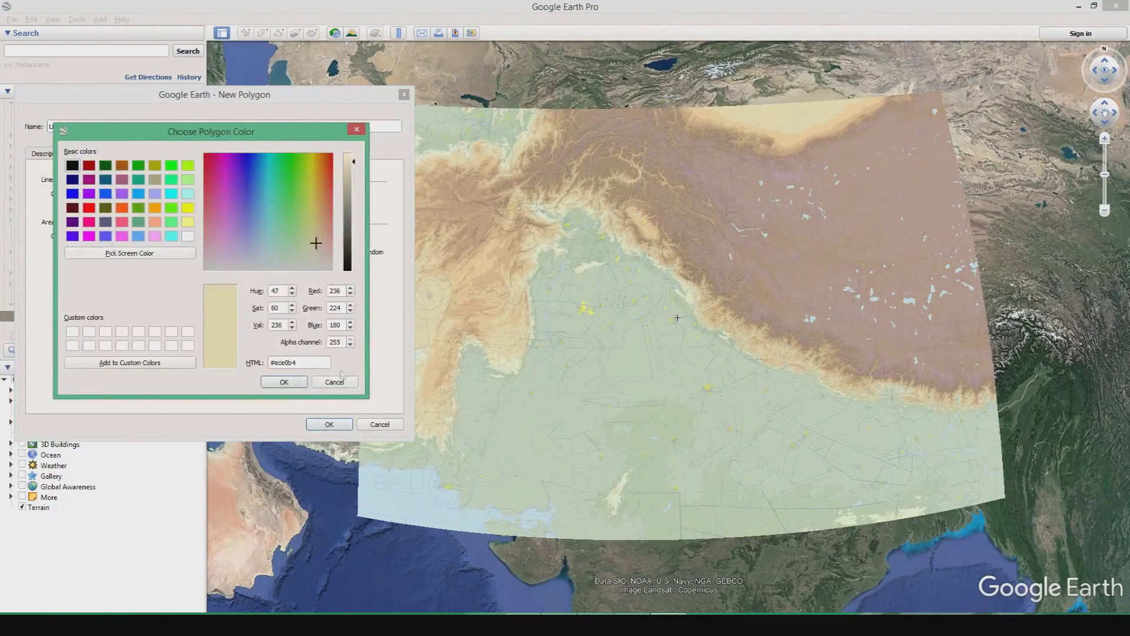
- Trace a new tan terrain polygon north along the border and the mountains
mouse_move(361, 435)
left_mouse_down()
mouse_move(435, 438)
mouse_move(480, 359)
mouse_move(565, 253)
mouse_move(468, 146)
mouse_move(389, 135)
left_mouse_up()
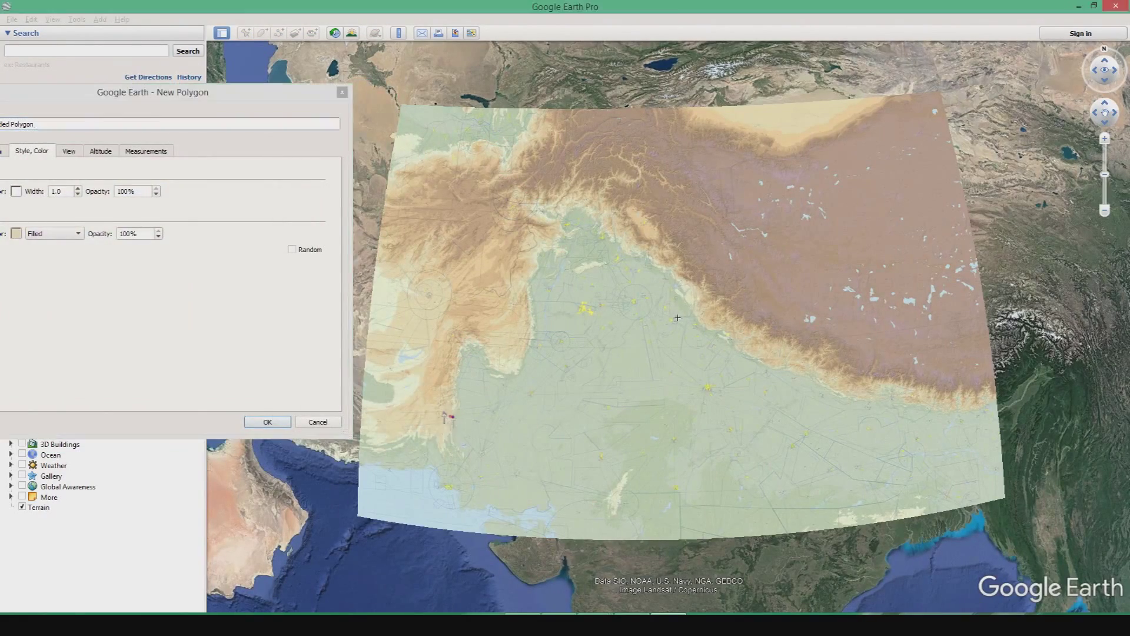
mouse_move(453, 416)
left_mouse_down()
mouse_move(383, 374)
mouse_move(375, 270)
mouse_move(465, 150)
mouse_move(530, 241)
mouse_move(528, 305)
mouse_move(454, 411)
left_mouse_up()
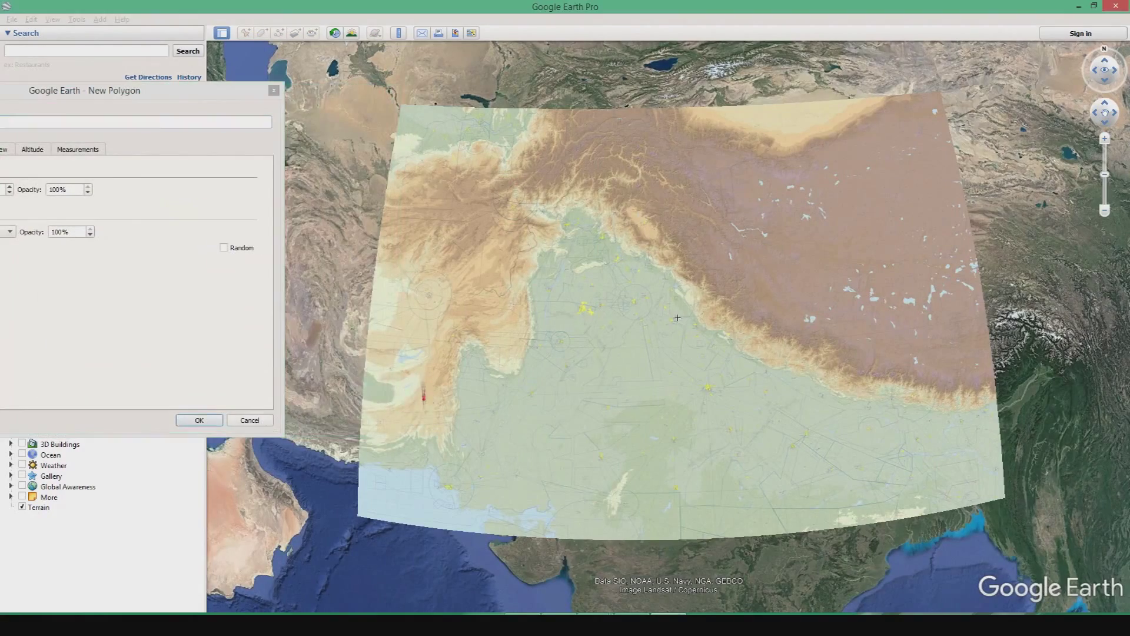
mouse_move(434, 263)
left_mouse_down()
mouse_move(415, 184)
mouse_move(486, 143)
mouse_move(527, 242)
mouse_move(489, 339)
mouse_move(425, 394)
left_mouse_up()
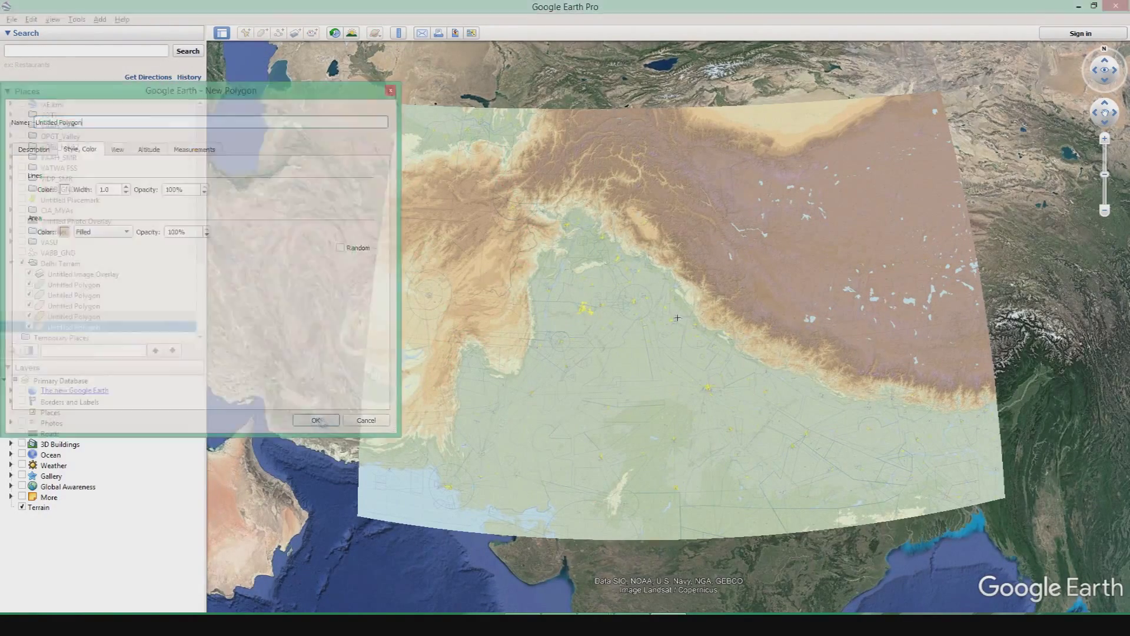
mouse_move(483, 258)
left_mouse_down()
mouse_move(559, 218)
mouse_move(505, 271)
left_mouse_up()
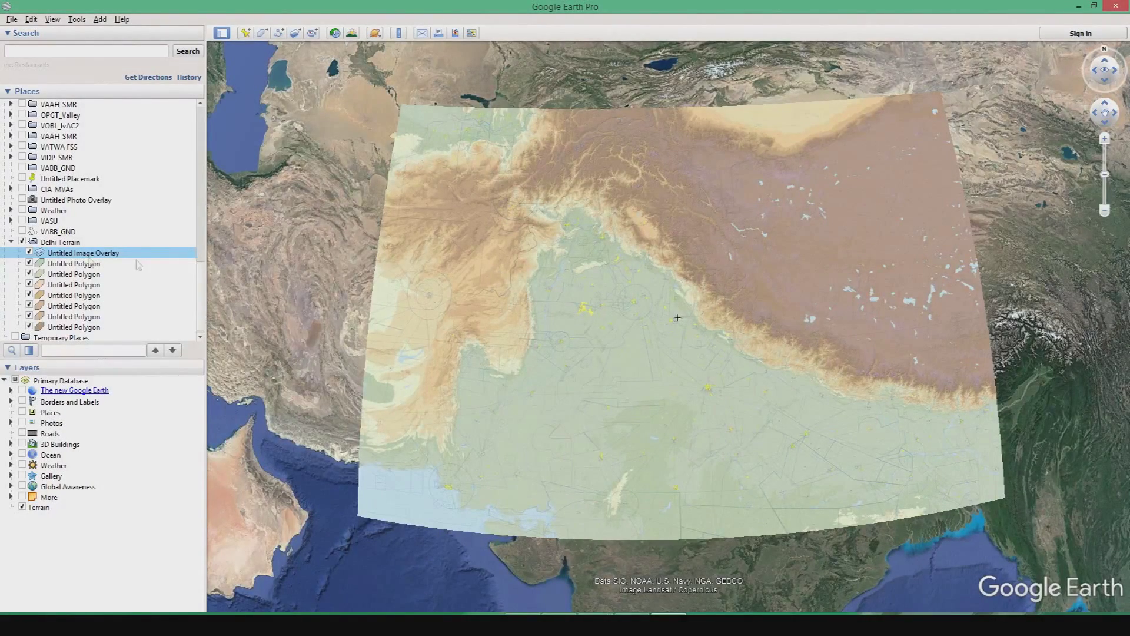
- Uncheck Untitled Image Overlay and save Delhi Terrain as KMZ-type Delhi Terrain.kmz in MVA
left_click(28, 254)
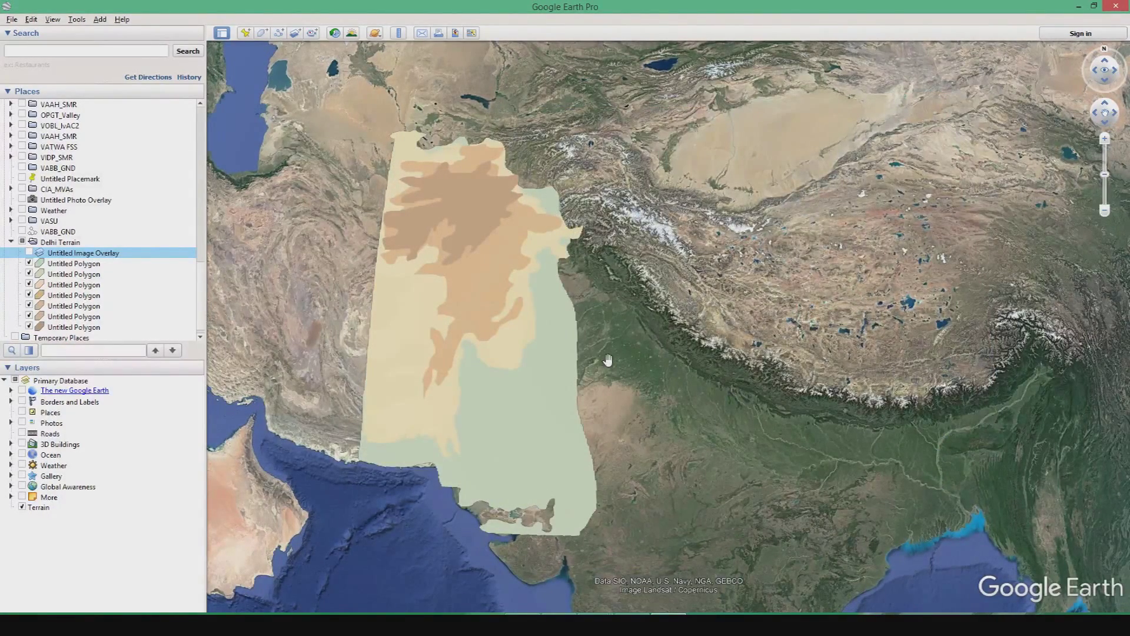
right_click(62, 243)
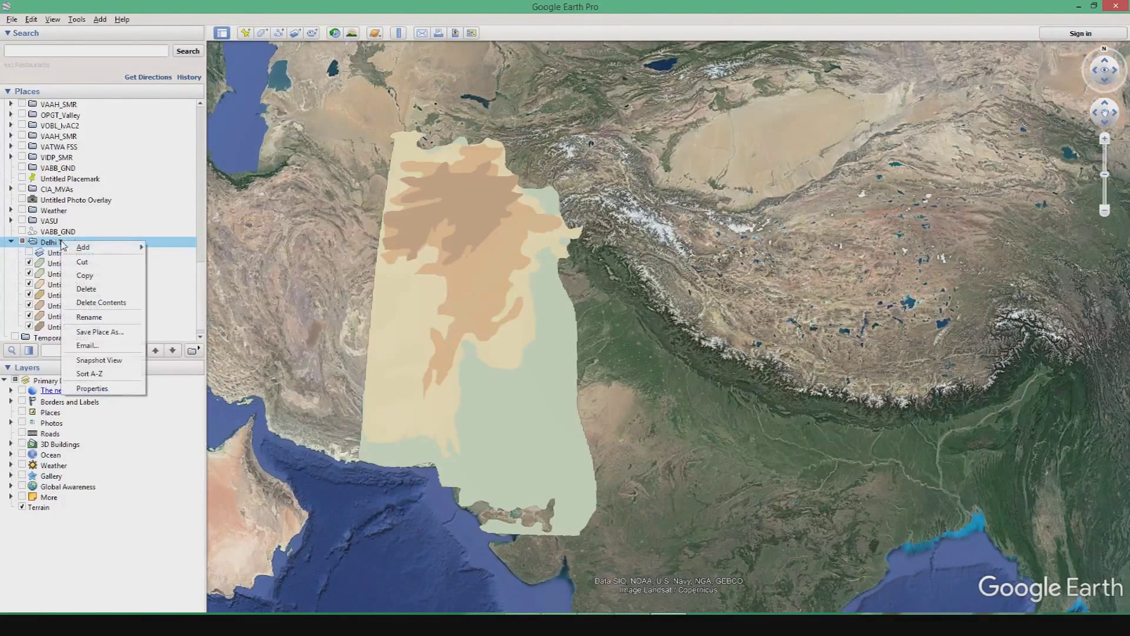
left_click(100, 334)
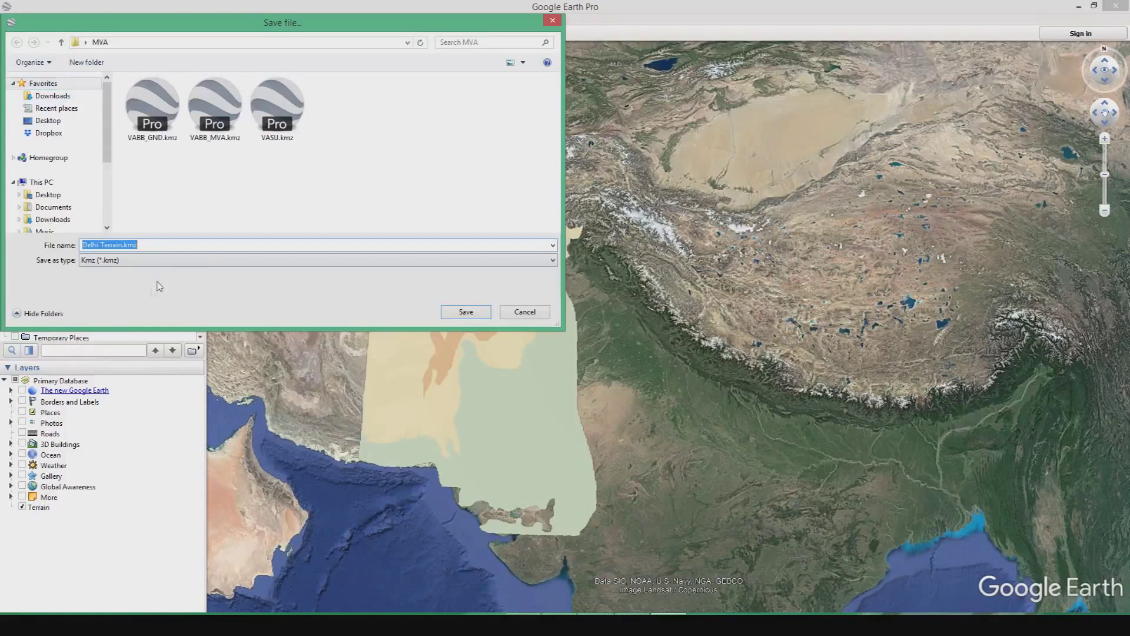
left_click(146, 263)
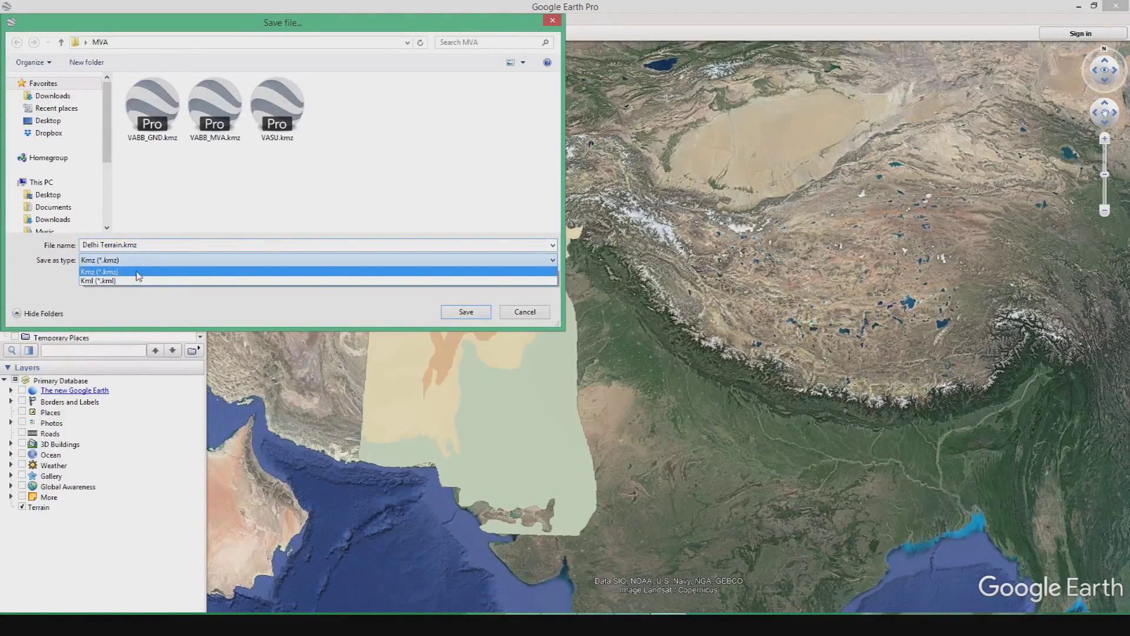
left_click(133, 273)
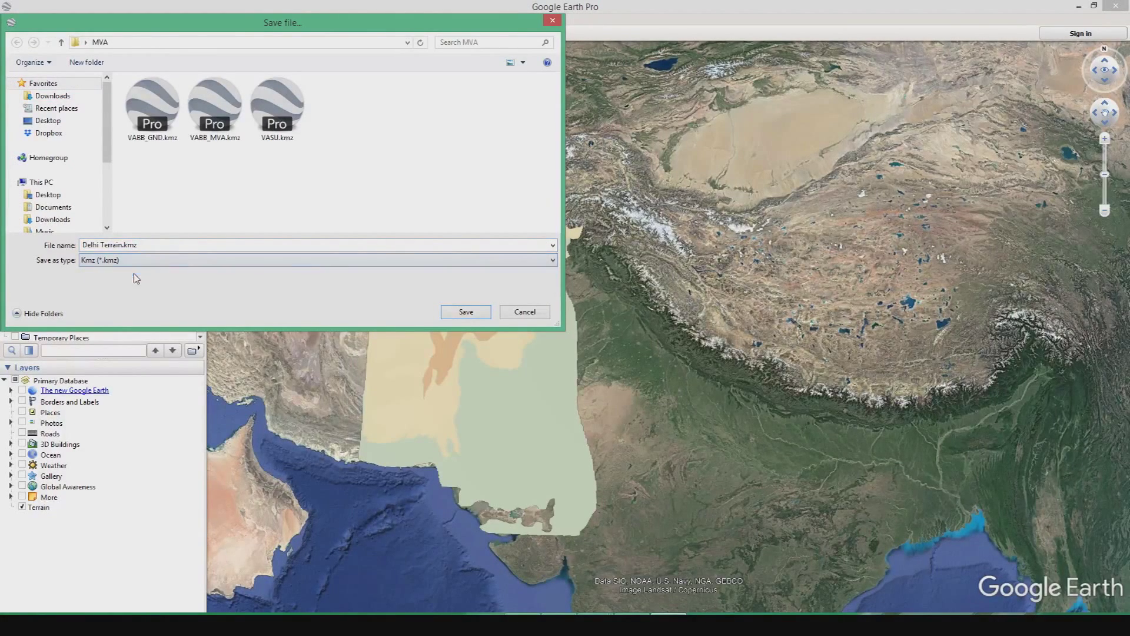
left_click(465, 315)
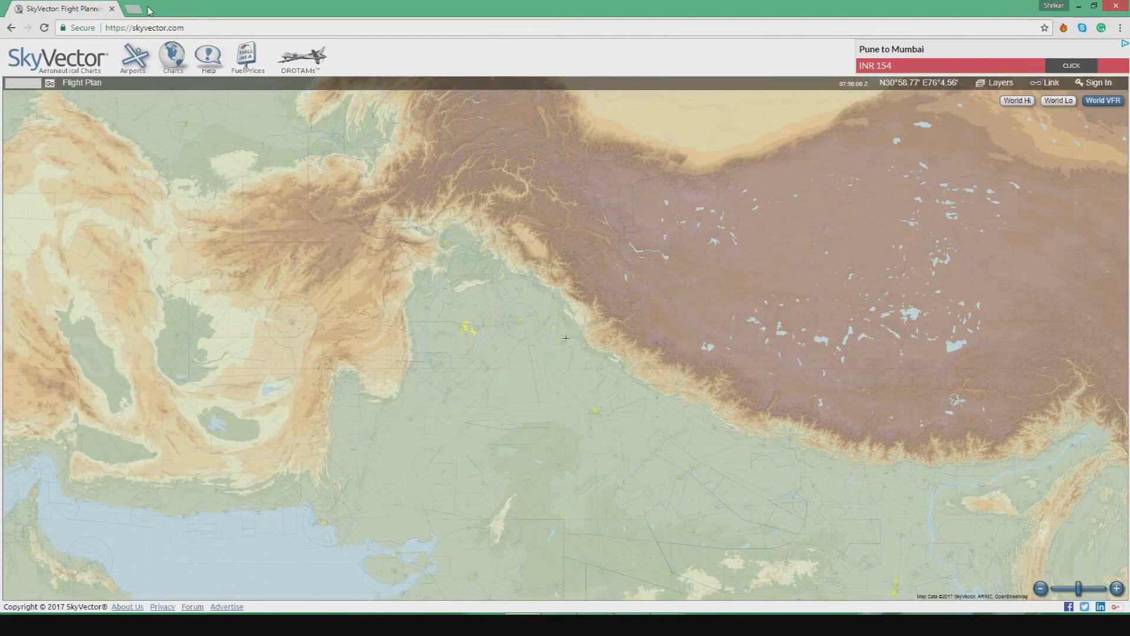
- Load fsmine.dhis.org in a new browser tab and open its Euroscope sector converter
left_click(146, 9)
type("fsmine.dhis.org")
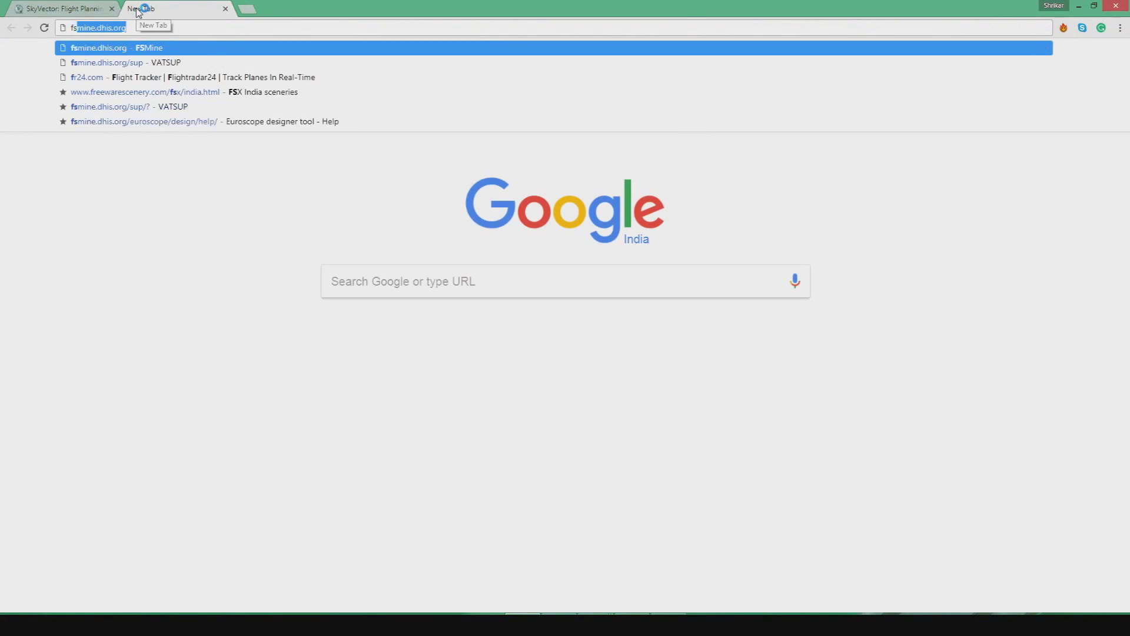
key("Down")
key("Down")
key("Down")
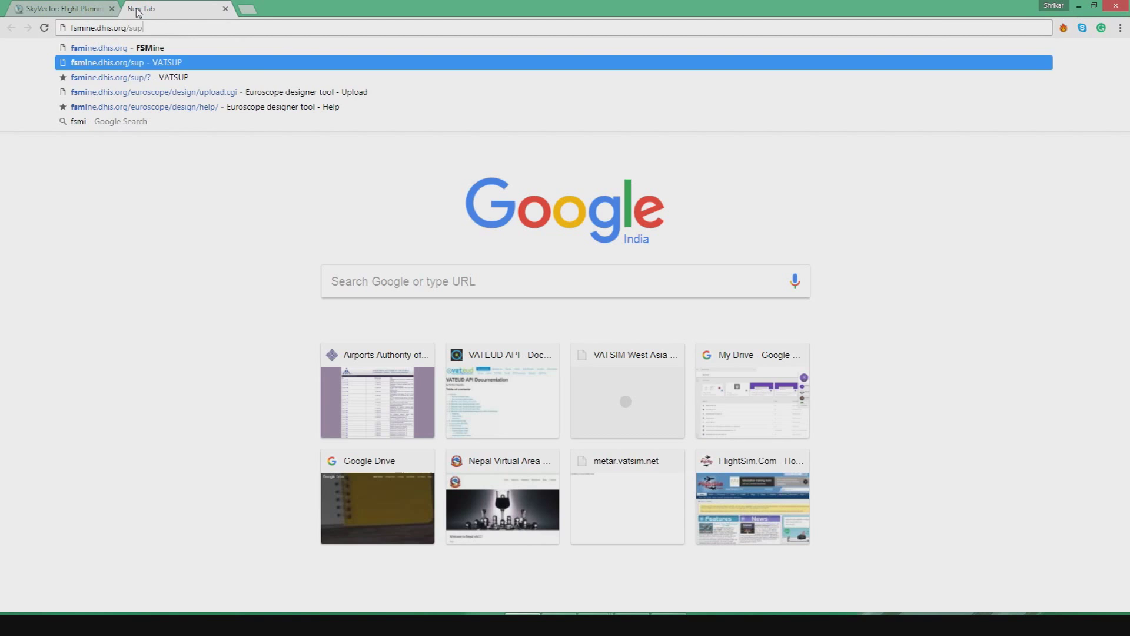
key("Up")
key("Up")
key("Up")
key("Return")
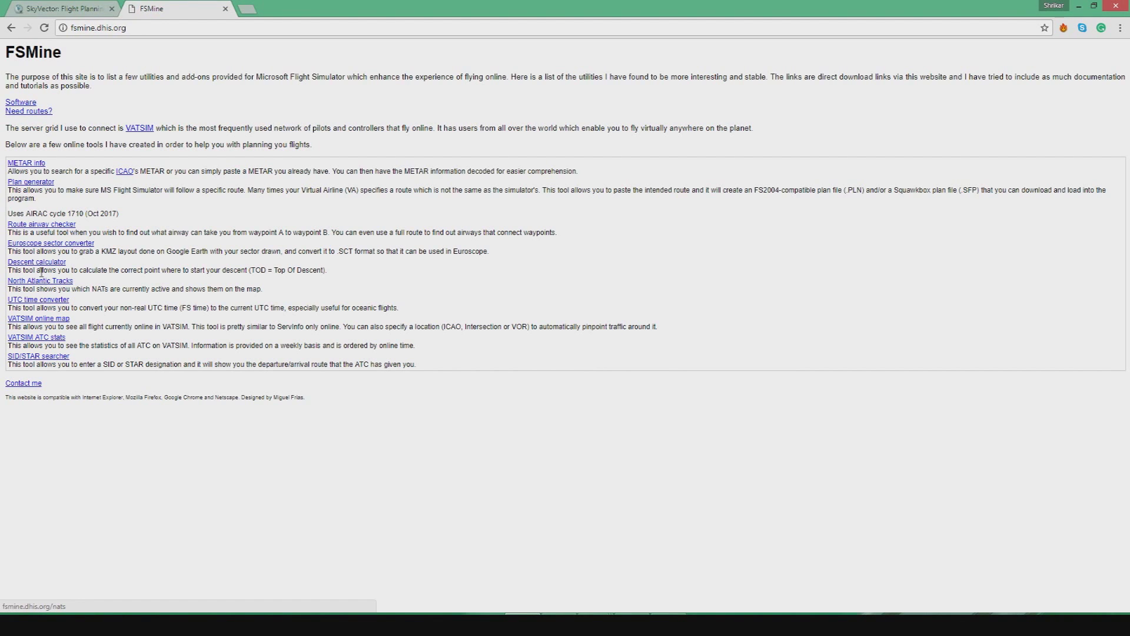
left_click(41, 243)
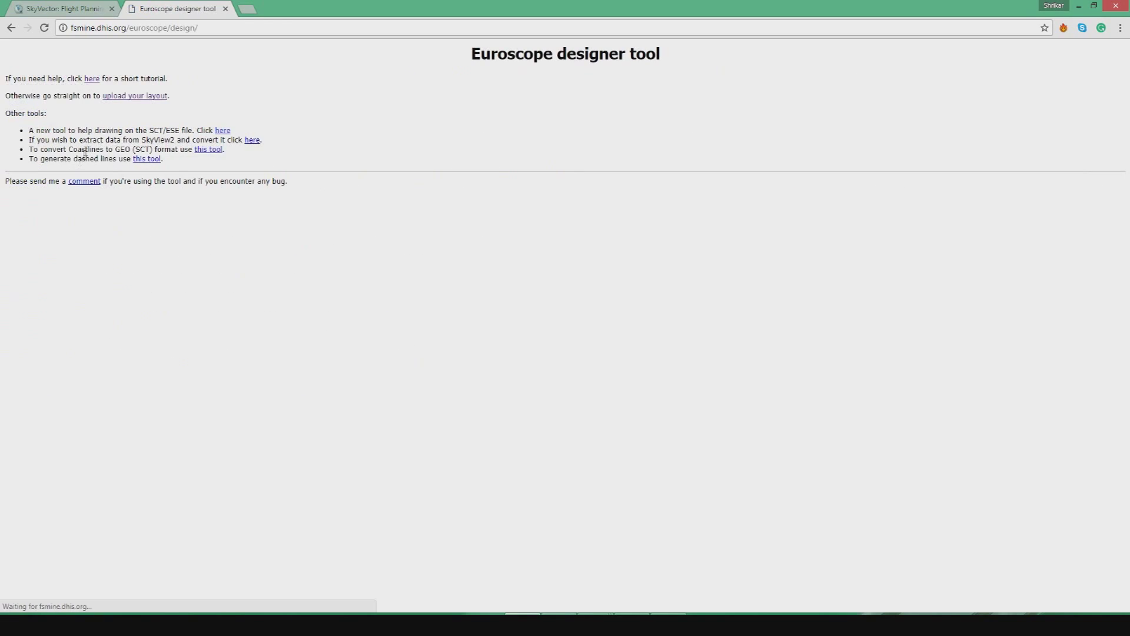
- Upload Delhi Terrain.kmz on the layout upload page to convert it
left_click(112, 97)
left_click(426, 82)
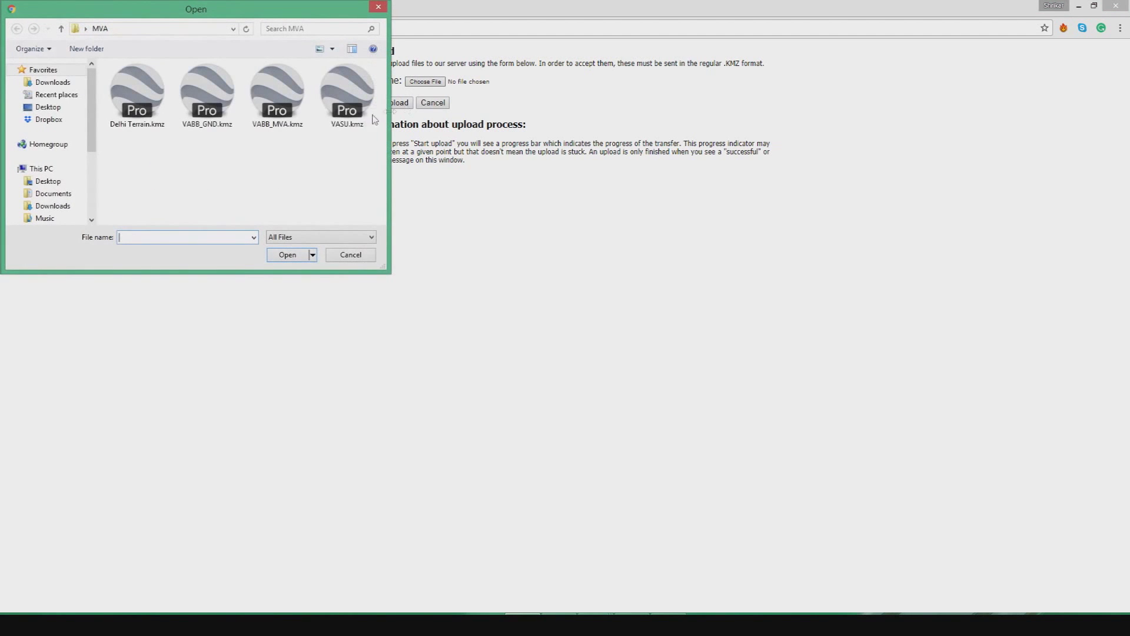
double_click(123, 112)
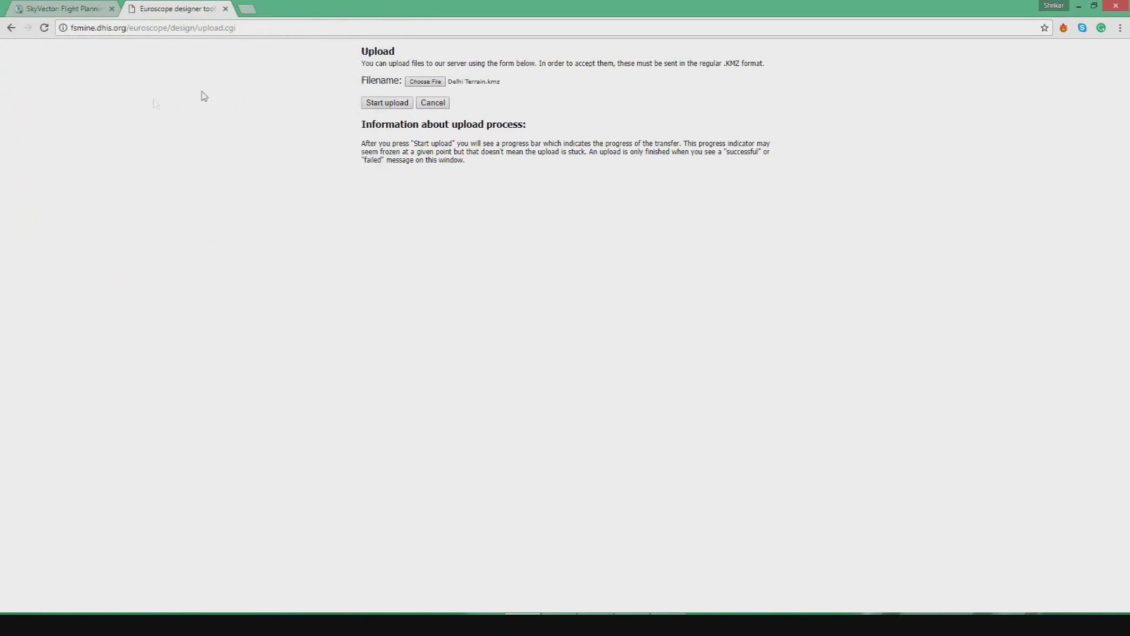
left_click(380, 104)
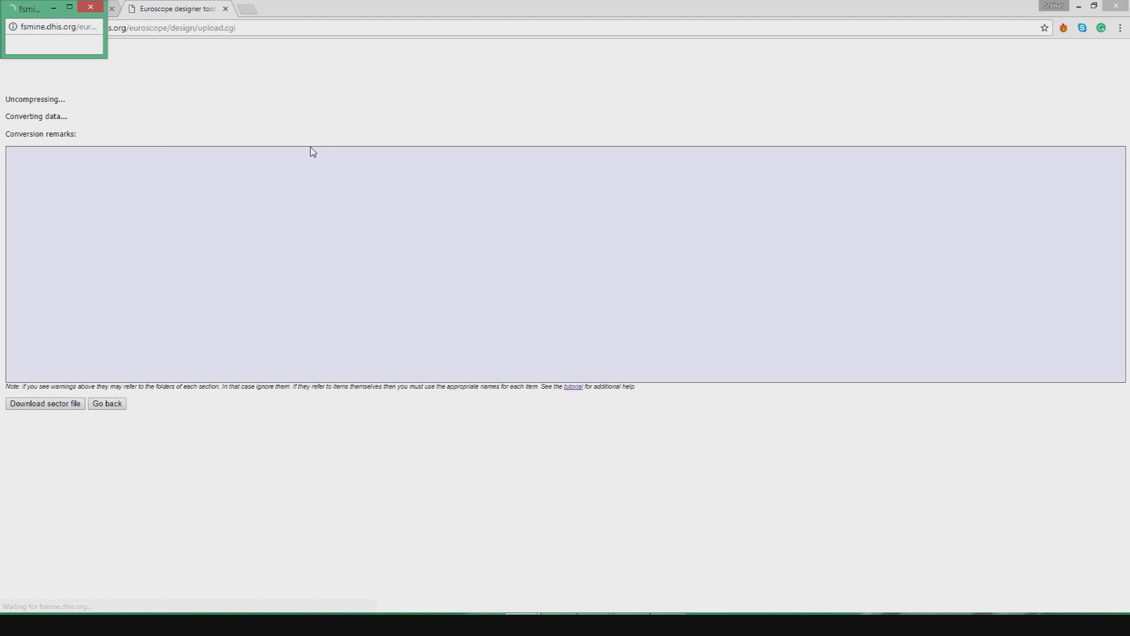
- Download the converted sector file and open Delhi Terrain.sct
left_click(51, 404)
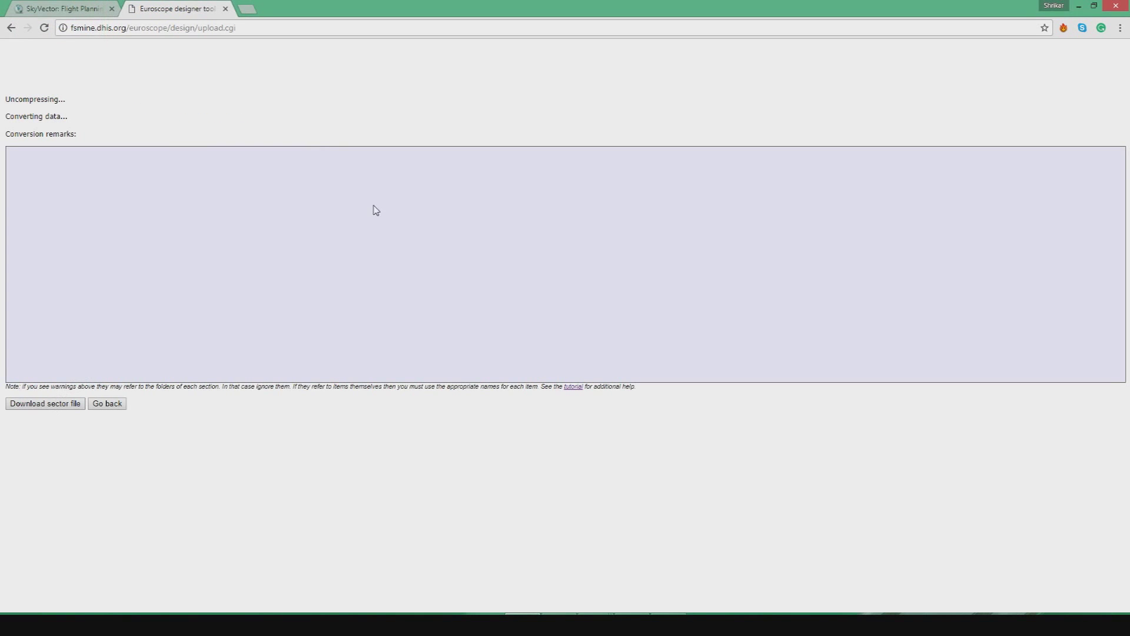
left_click(48, 404)
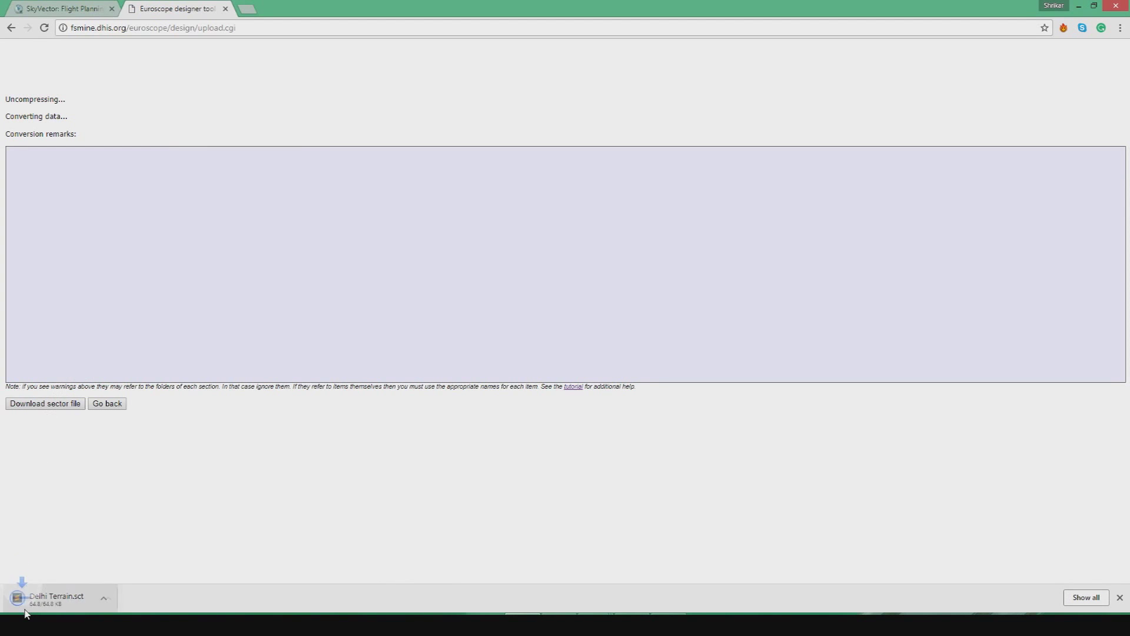
left_click(56, 597)
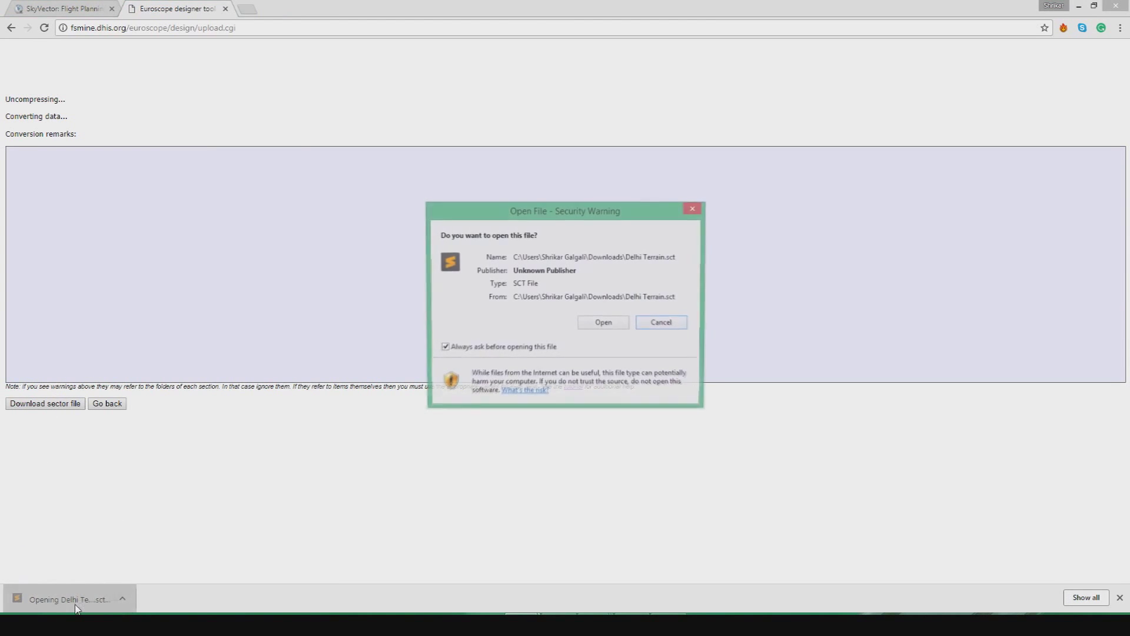
left_click(618, 325)
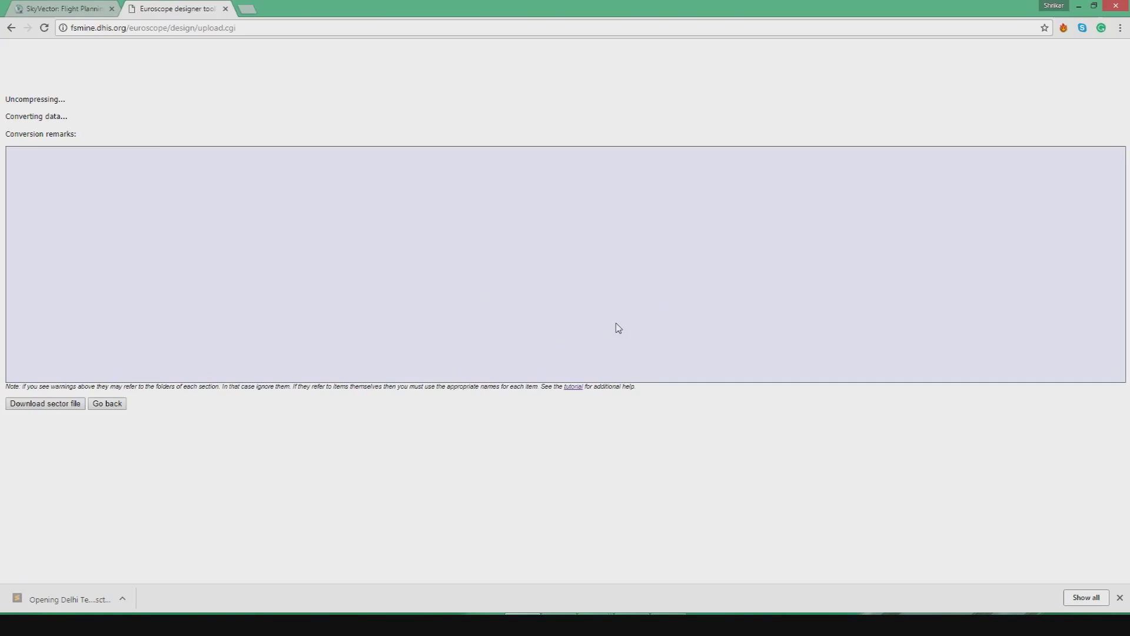
left_click(647, 477)
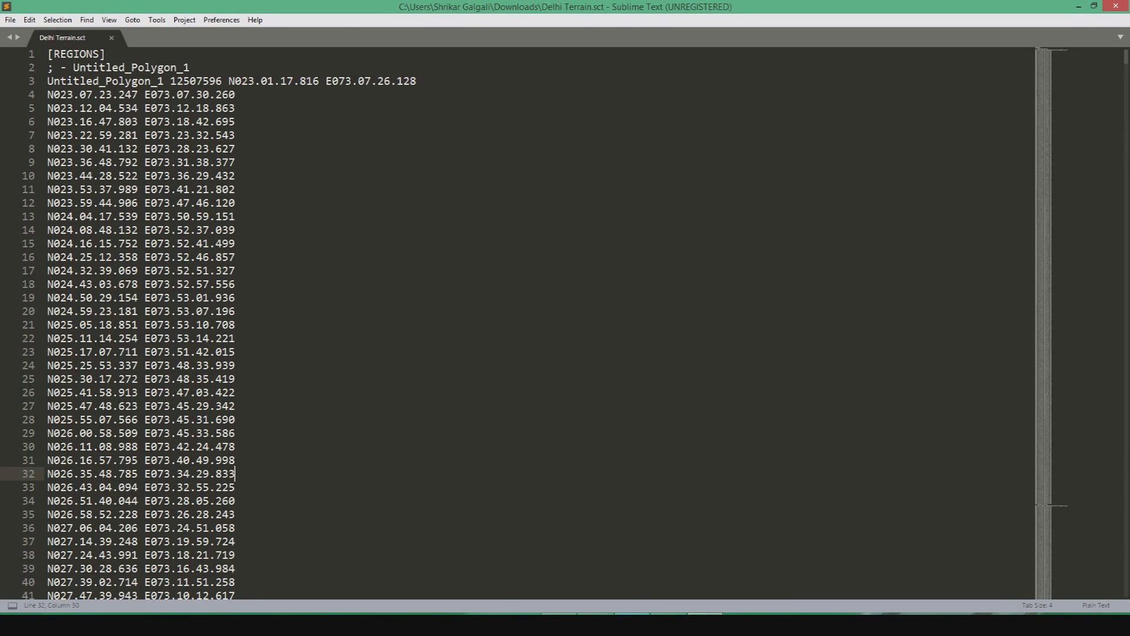
- Open VATWA_FSS-master.sct from India vACC > ASIA_W-master, confirming the security warning
mouse_move(595, 614)
left_click(642, 579)
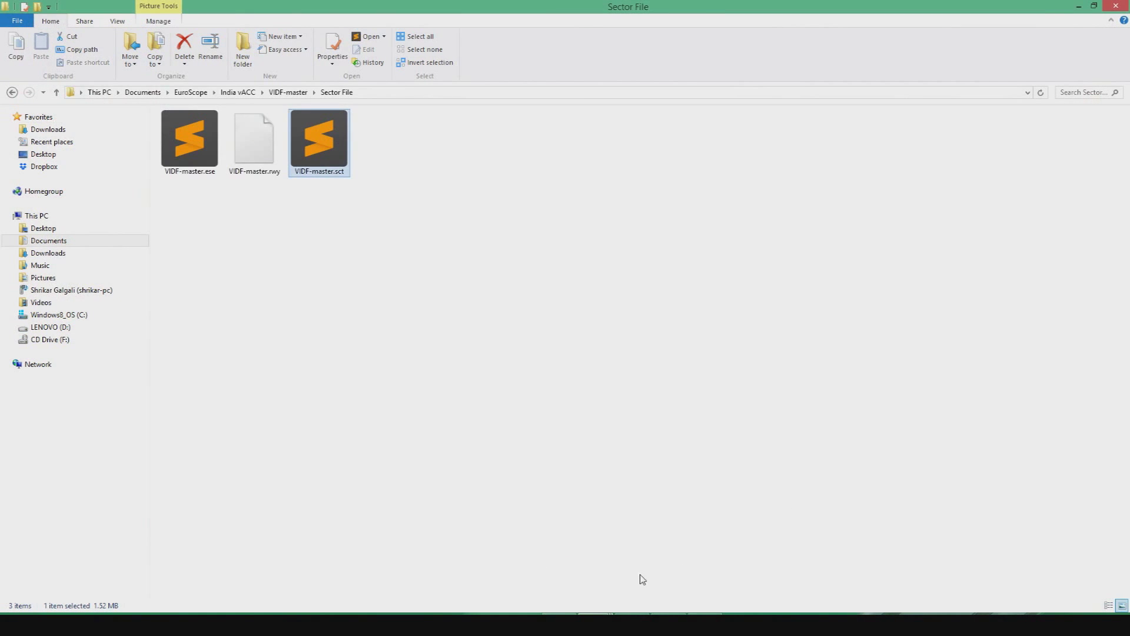
left_click(281, 93)
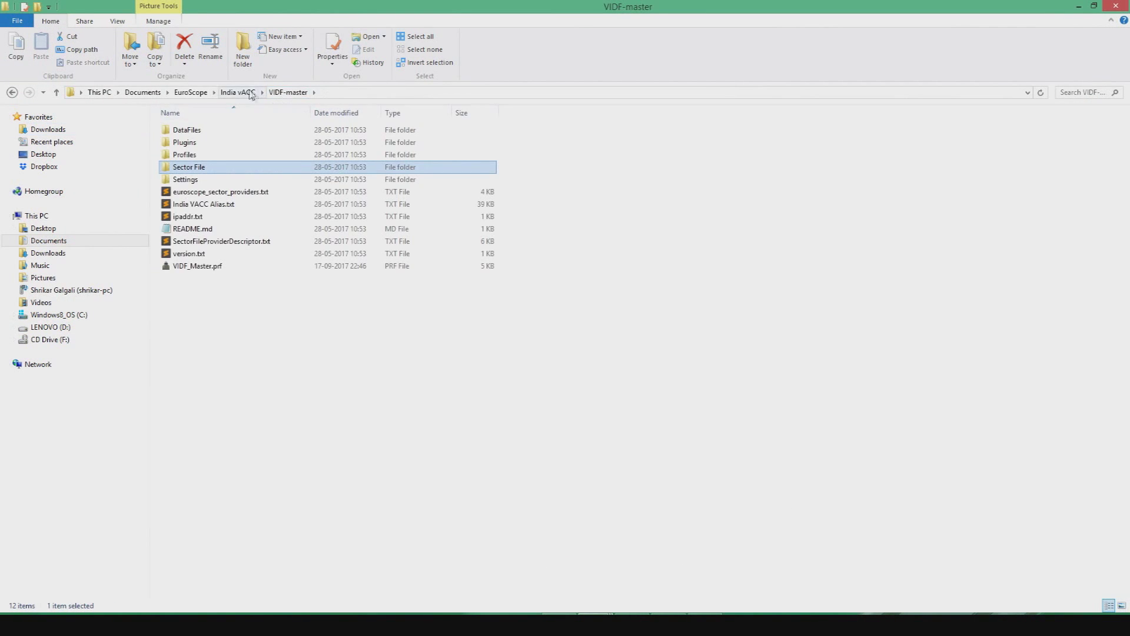
left_click(251, 94)
double_click(188, 142)
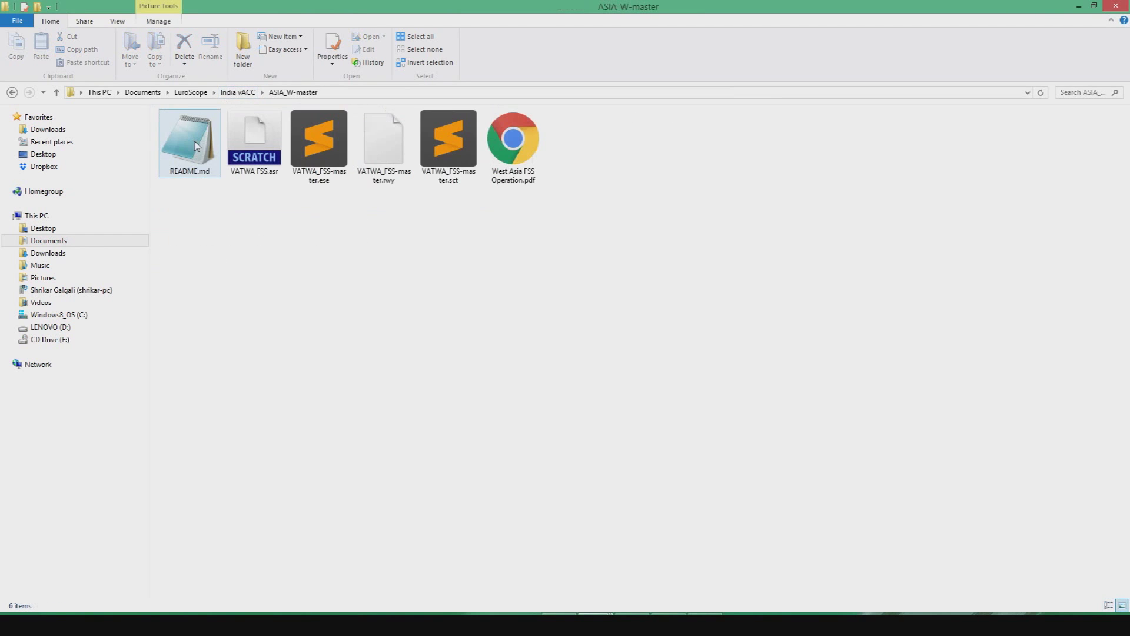
double_click(449, 156)
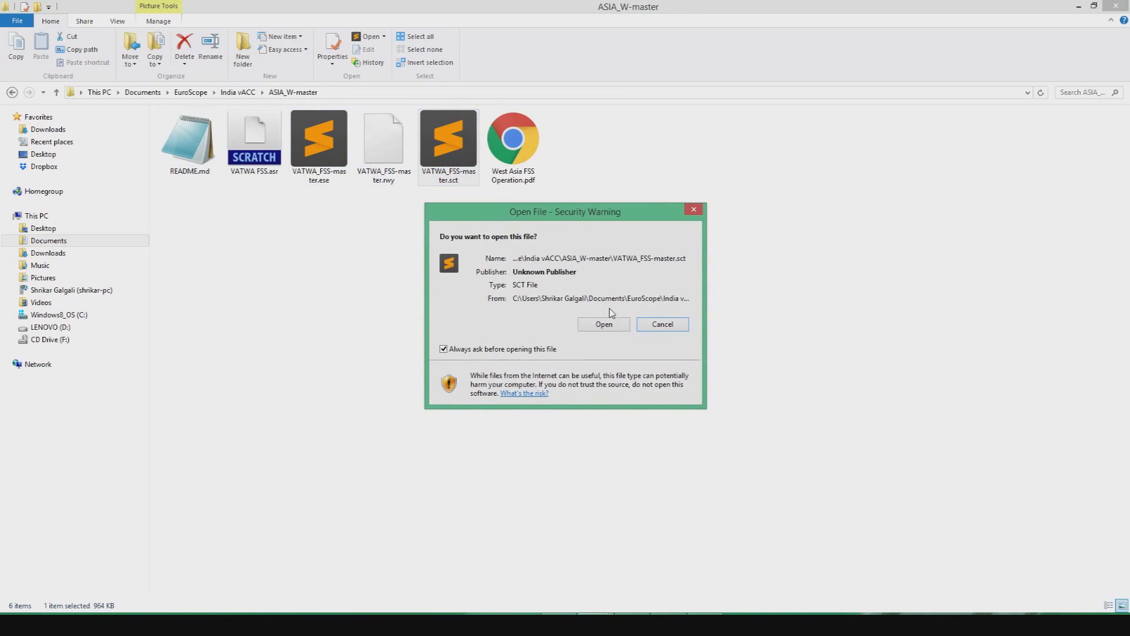
left_click(606, 323)
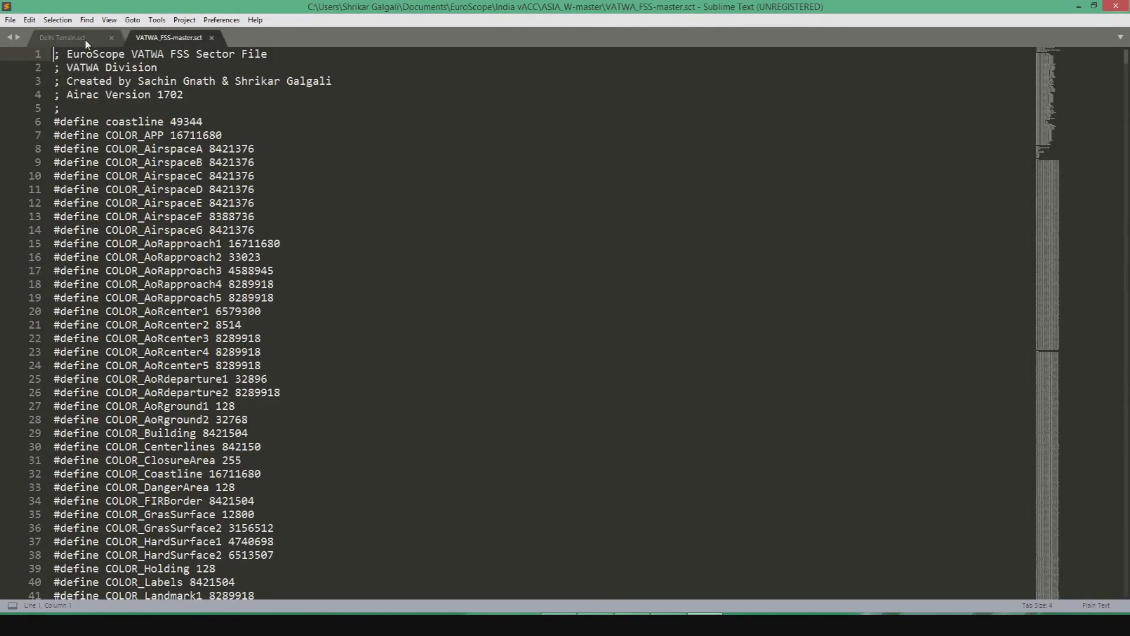
- Copy all of Delhi Terrain.sct and paste it at the end of VATWA_FSS-master.sct under [REGIONS]
left_click(85, 42)
key("ctrl+a")
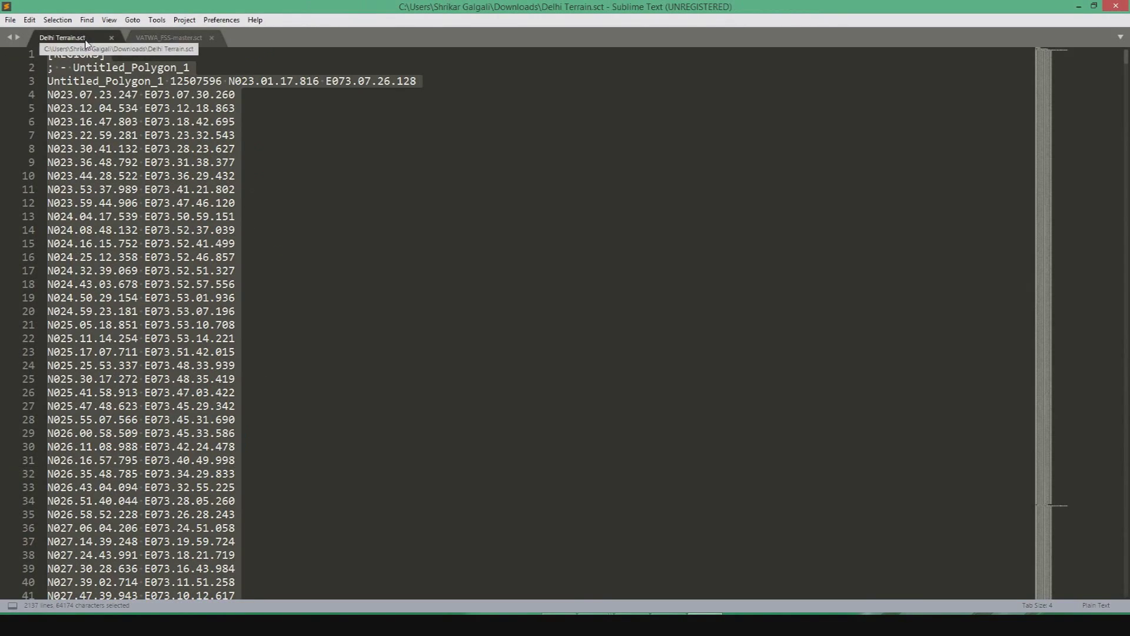
key("ctrl+c")
left_click(142, 37)
left_click_drag(1090, 379, 1088, 599)
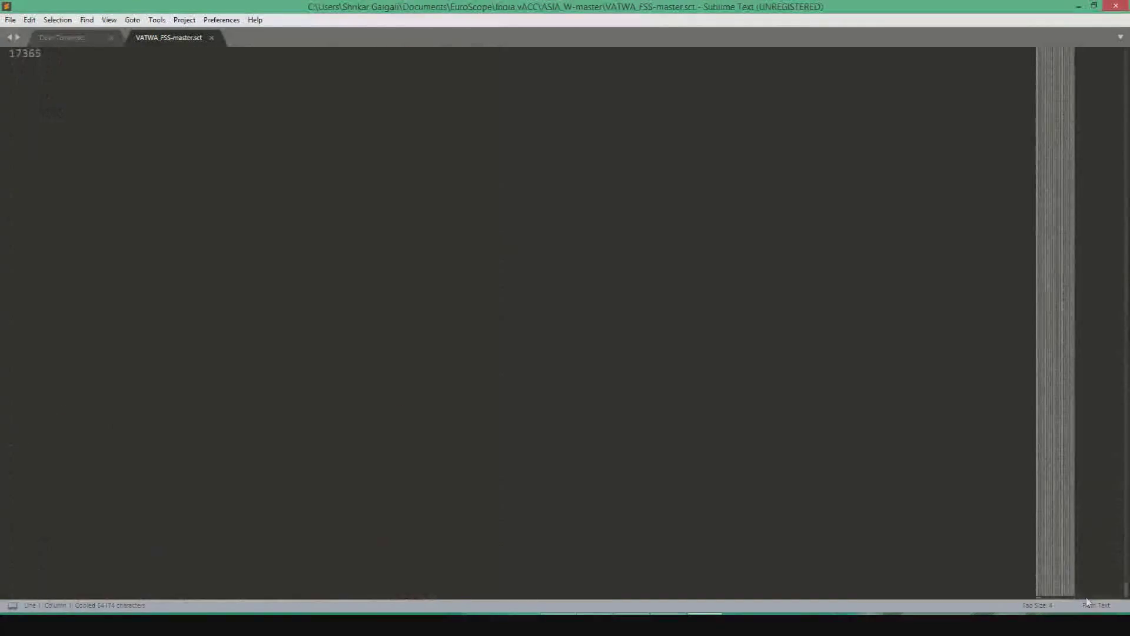
key("ctrl+End")
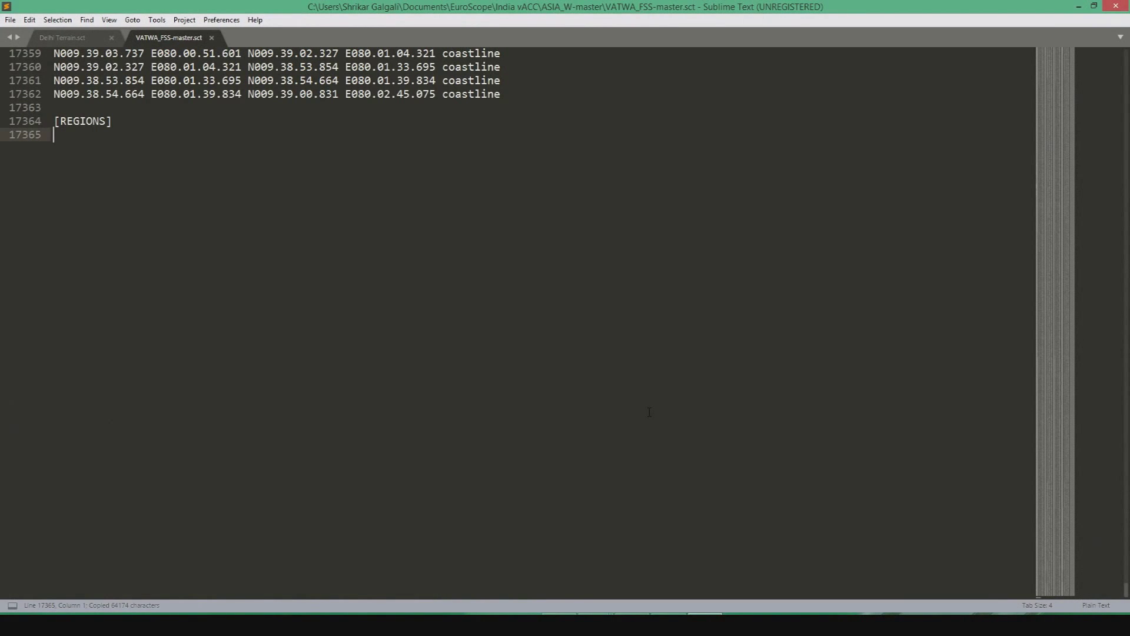
key("ctrl+v")
key("alt+Tab")
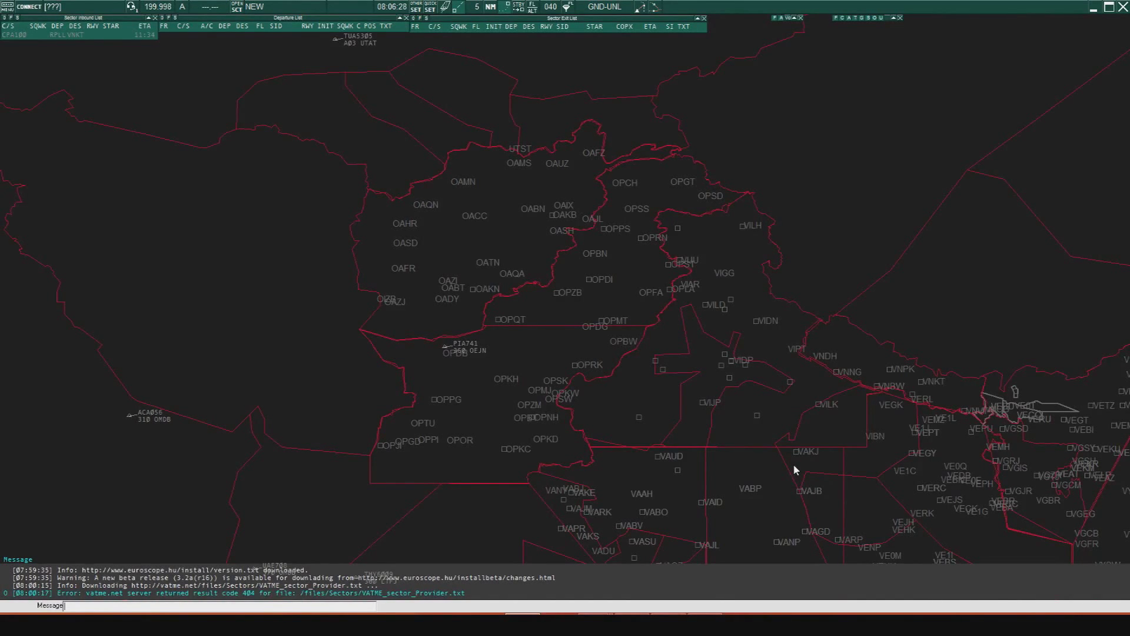
- Turn on the Regions layer in EuroScope's display settings and apply it
left_click(596, 11)
left_click(484, 426)
left_click(643, 185)
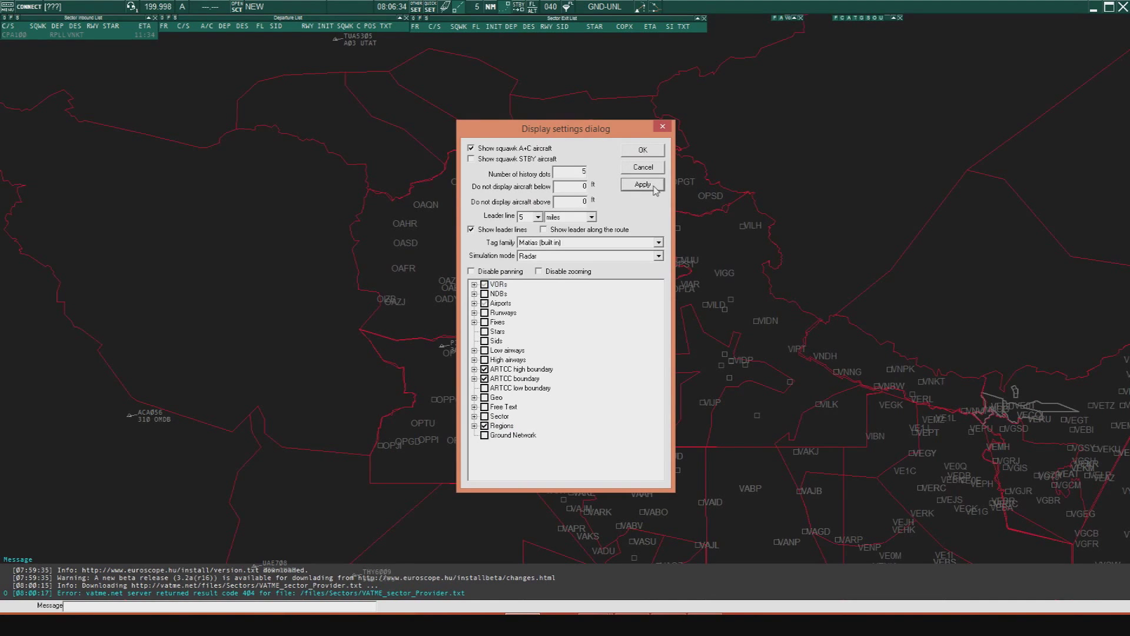